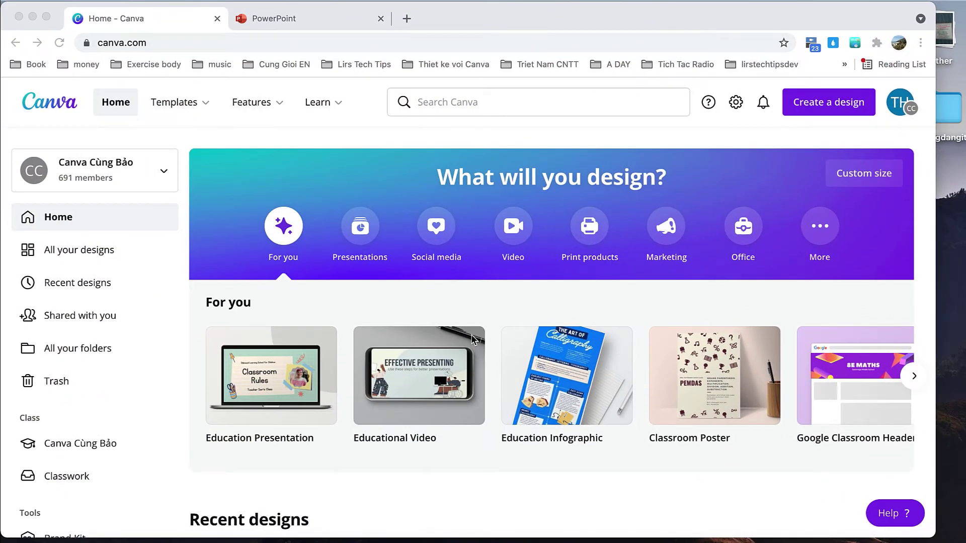
Focus the browser and show Canva's All your designs list
click(152, 44)
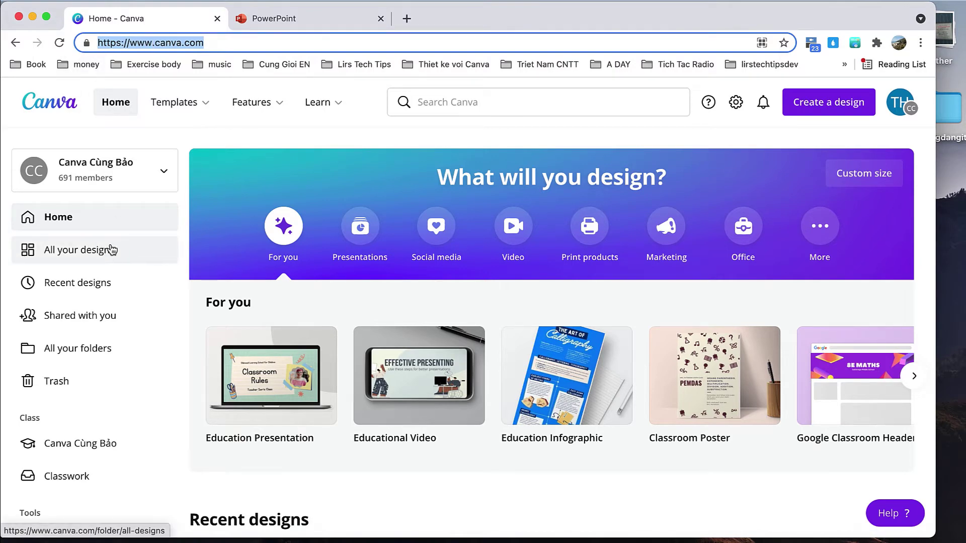
click(111, 250)
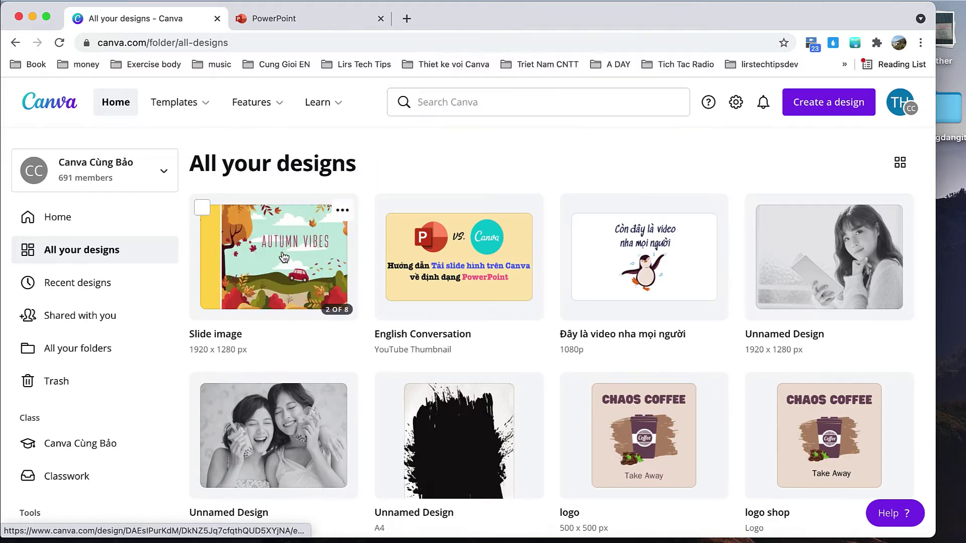
Open the Slide image design and scroll from the penguin slide to 'Thank You' and back
click(284, 257)
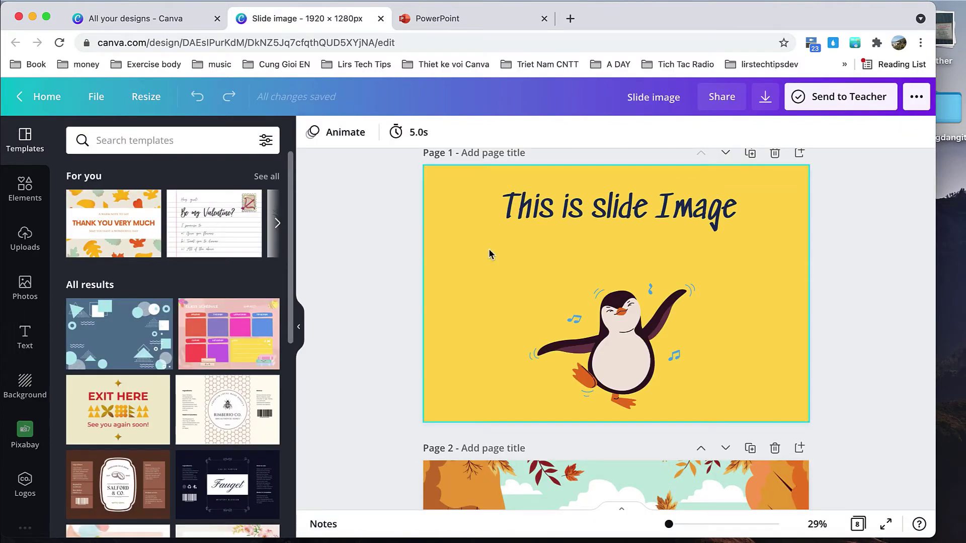
scroll(561, 319, down, 1)
scroll(561, 319, down, 4)
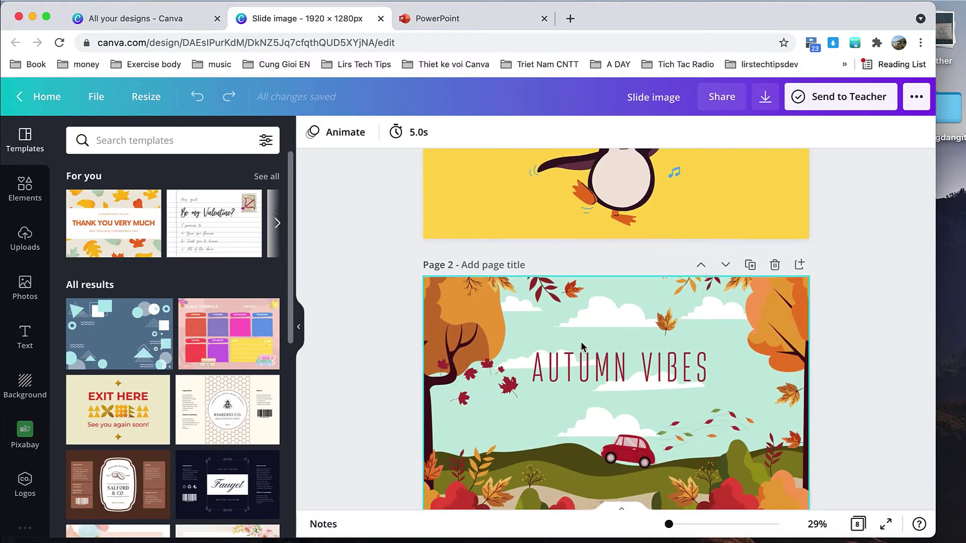
scroll(594, 332, down, 5)
scroll(613, 340, down, 5)
scroll(608, 340, down, 2)
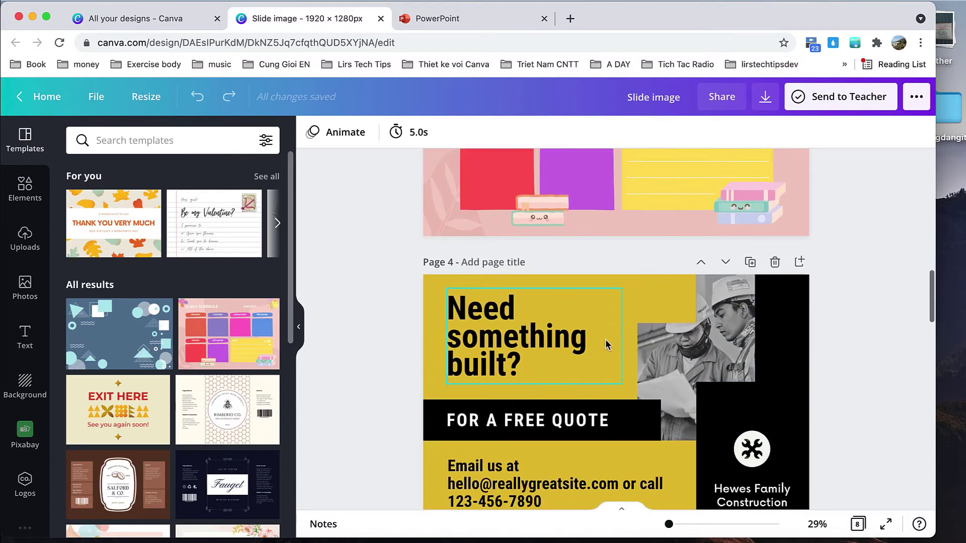
scroll(634, 382, down, 5)
scroll(657, 397, down, 5)
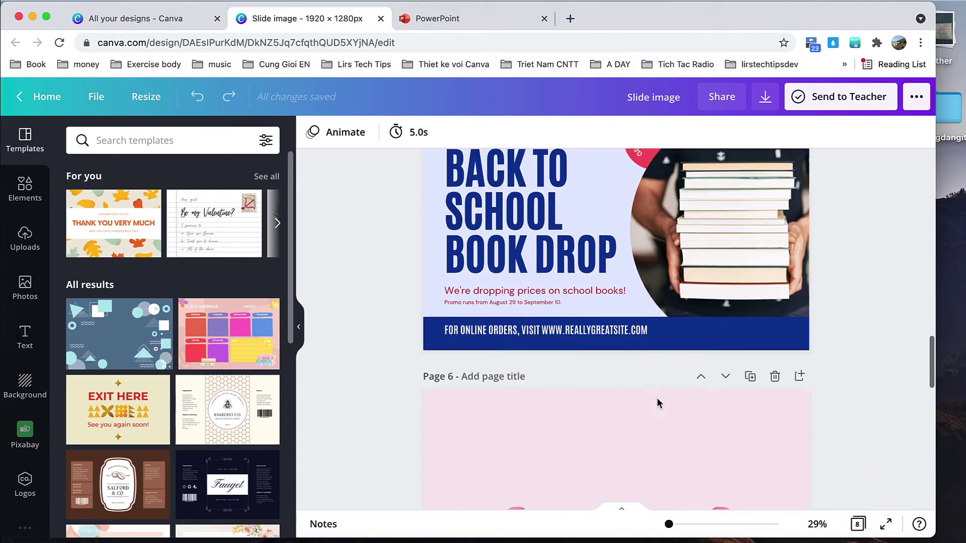
scroll(648, 405, down, 2)
scroll(647, 406, down, 5)
scroll(604, 429, down, 3)
scroll(618, 425, down, 1)
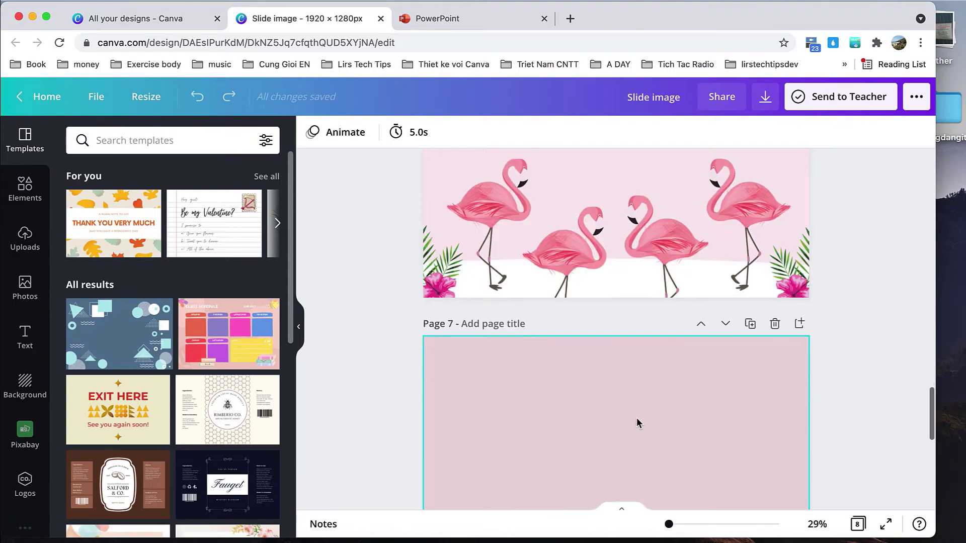
scroll(636, 418, down, 4)
scroll(669, 445, down, 4)
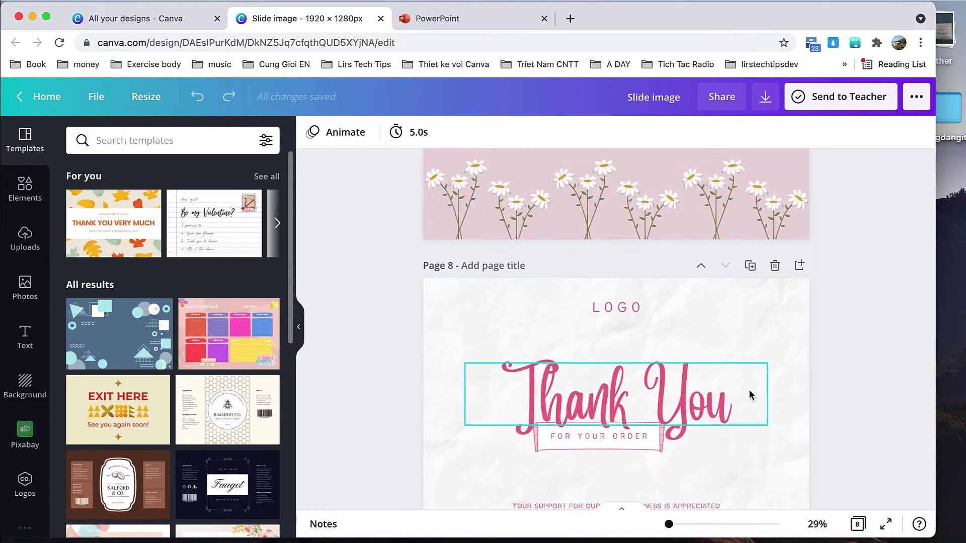
scroll(725, 394, down, 2)
scroll(788, 385, up, 1)
scroll(789, 385, up, 6)
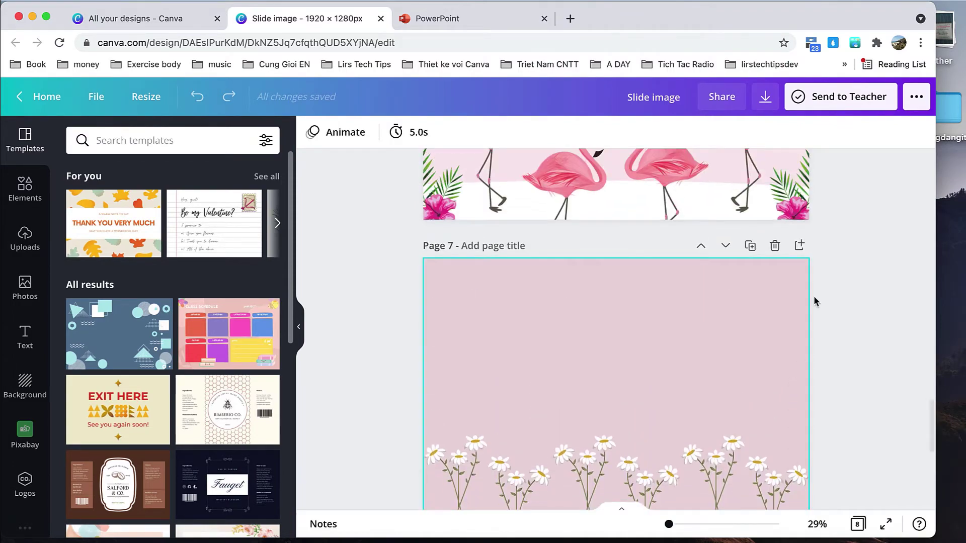
scroll(759, 277, up, 15)
scroll(759, 278, up, 5)
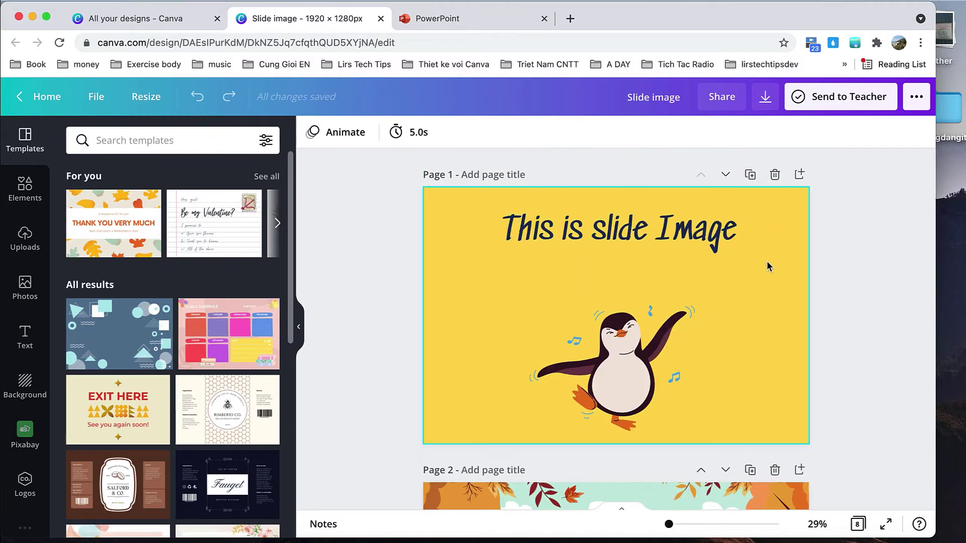
scroll(768, 265, down, 1)
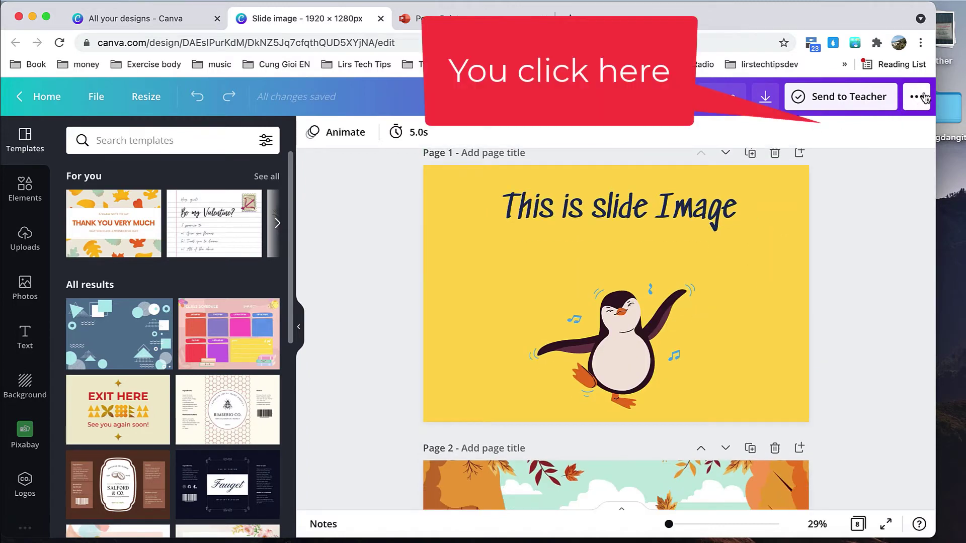
Choose Microsoft PowerPoint as the export format from the full share options
click(915, 103)
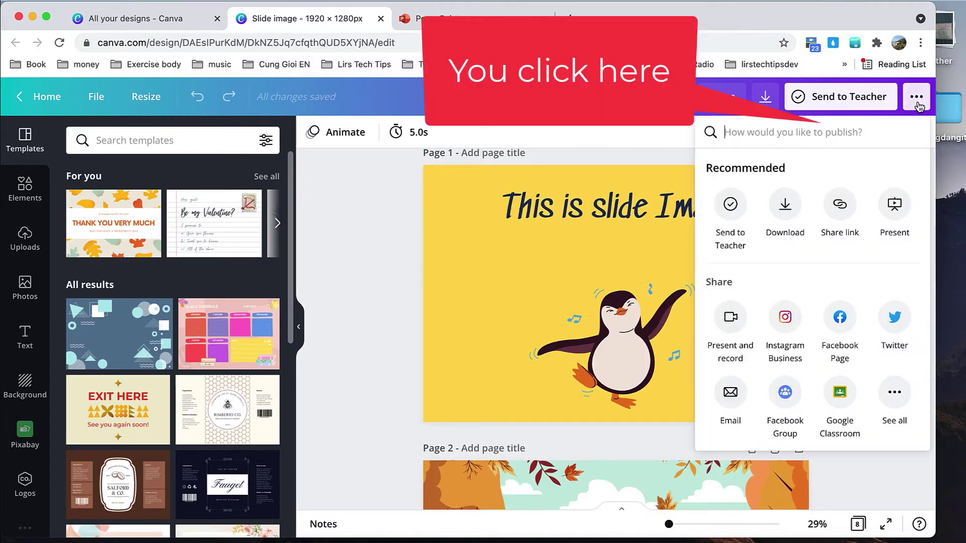
click(891, 393)
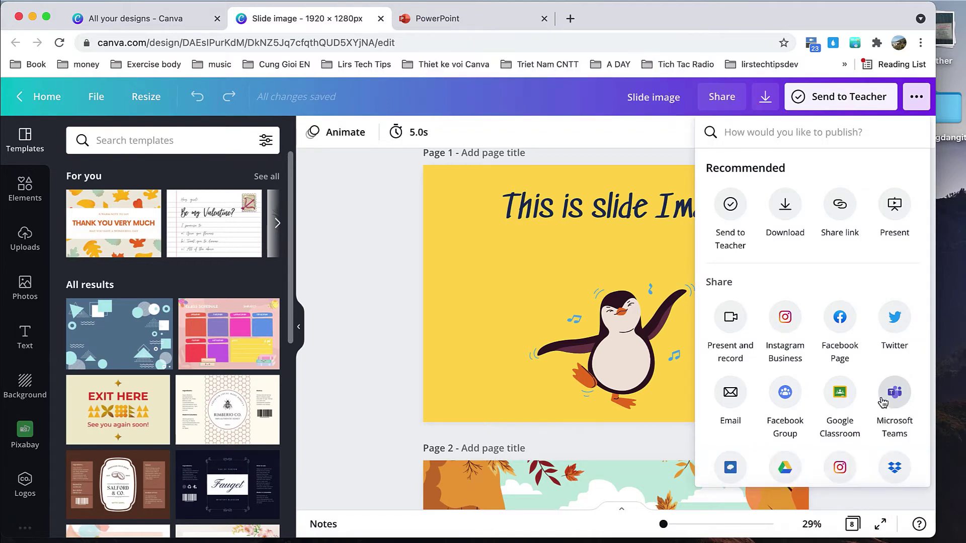
scroll(882, 403, down, 5)
scroll(882, 402, down, 2)
scroll(882, 403, down, 2)
scroll(882, 401, down, 1)
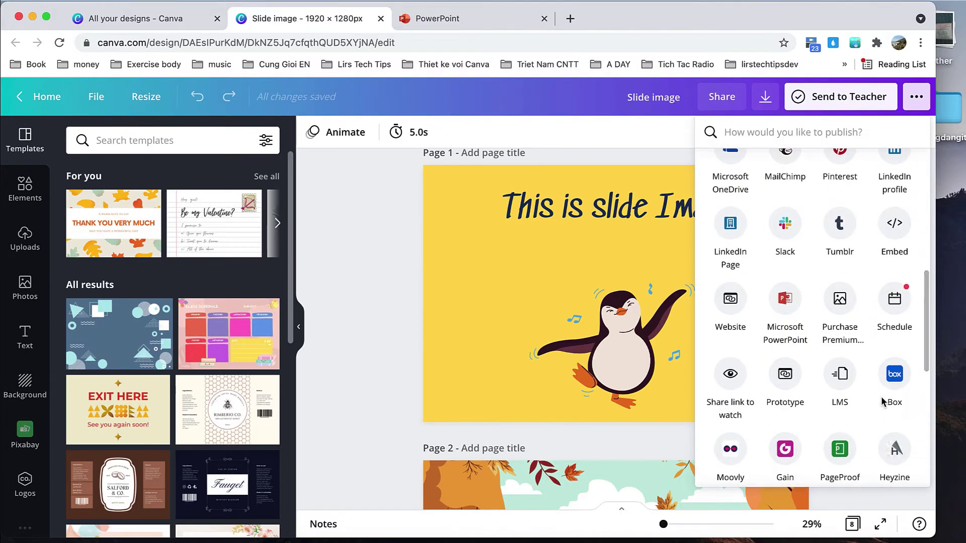
click(786, 300)
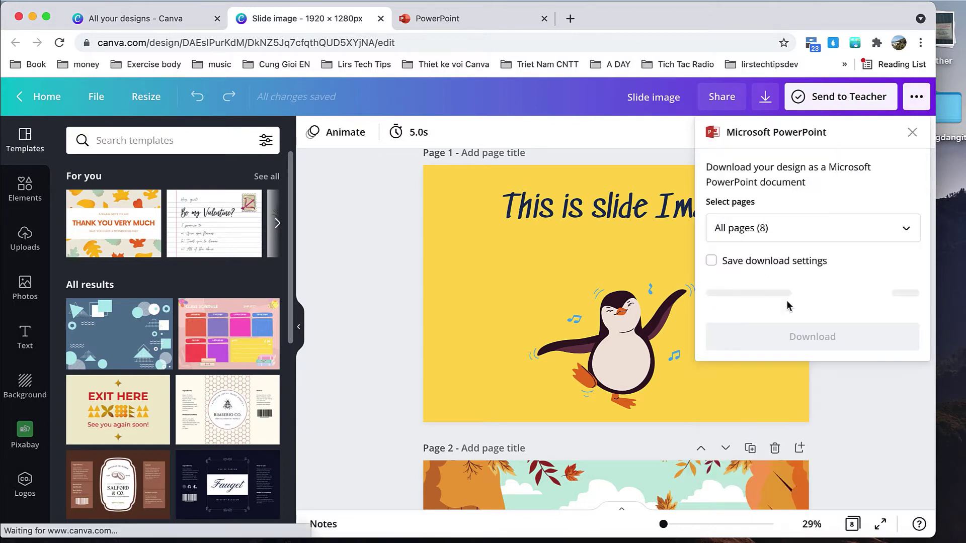
Keep all eight pages selected and download Slide image.pptx
click(793, 226)
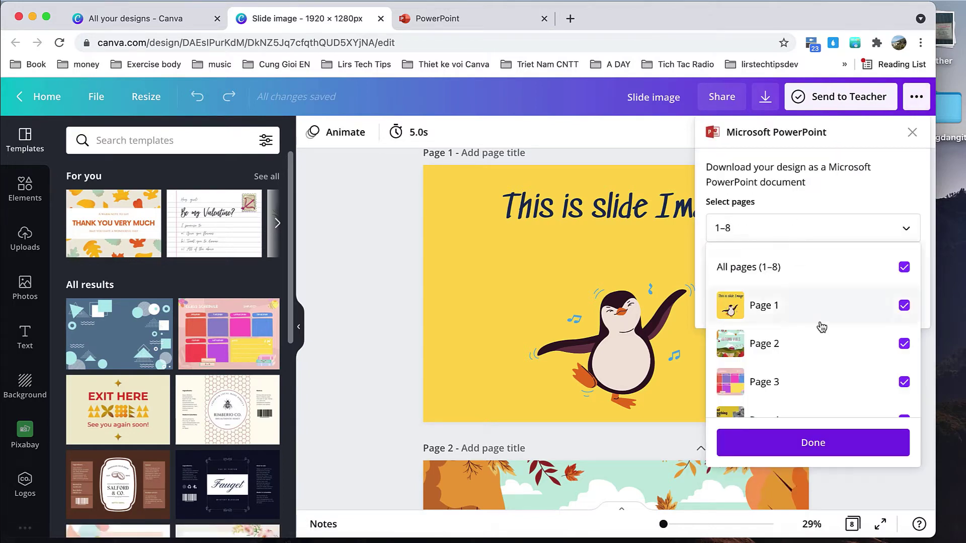
scroll(839, 370, down, 4)
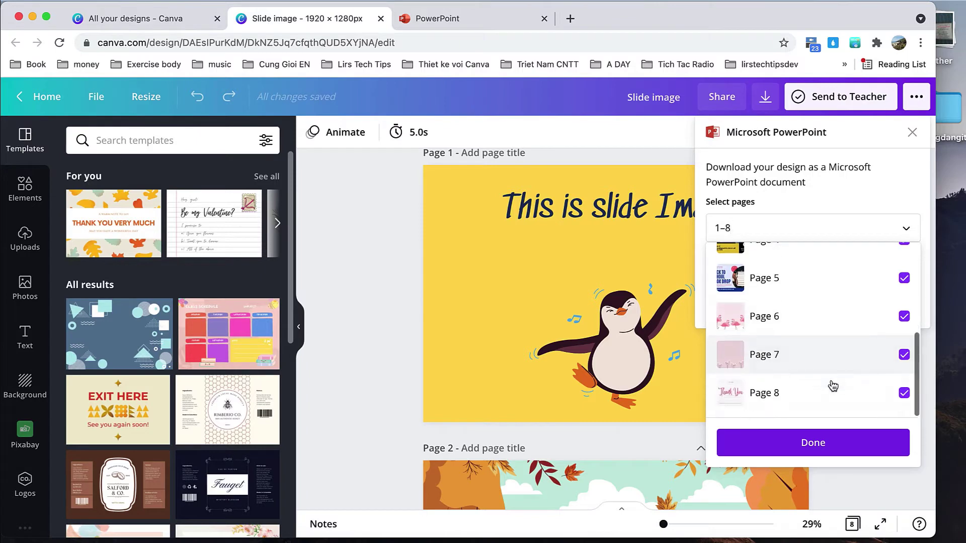
click(819, 442)
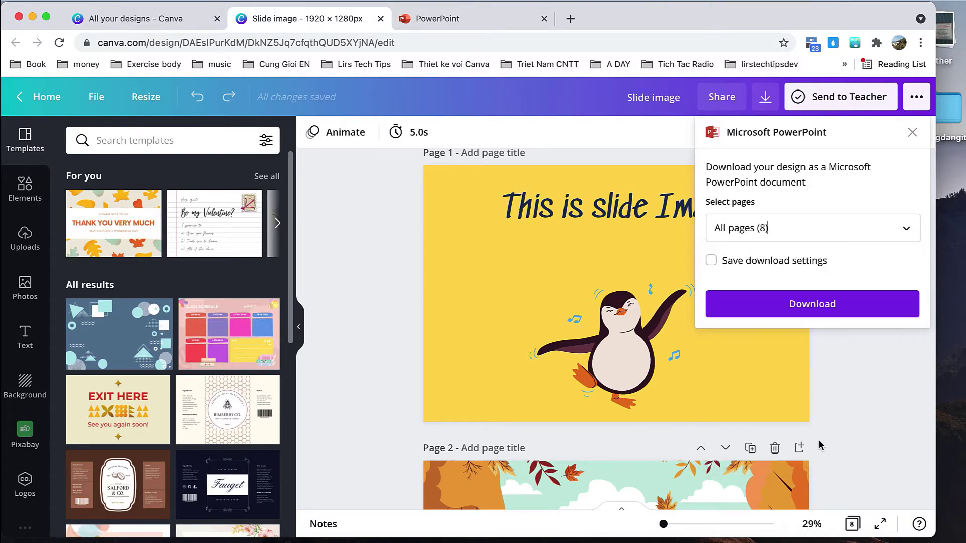
click(811, 307)
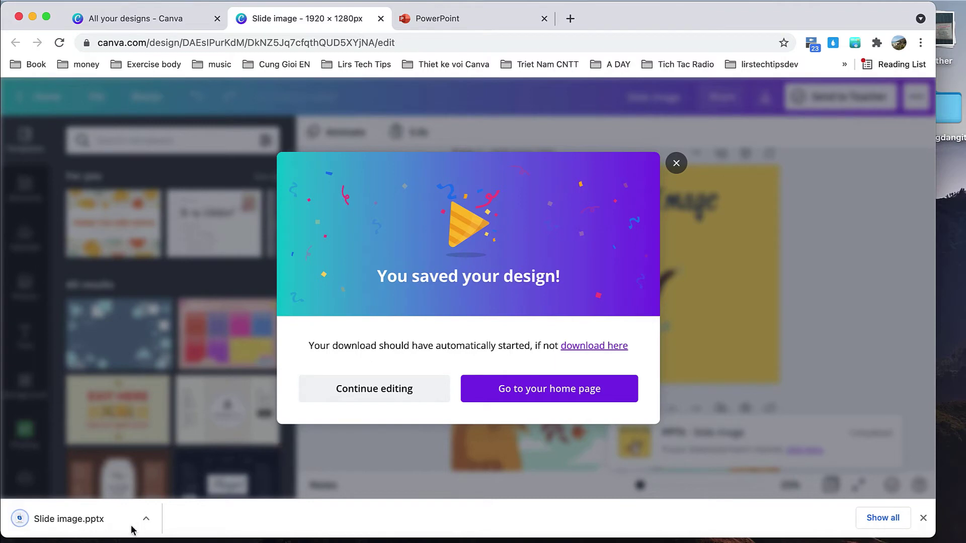
click(146, 519)
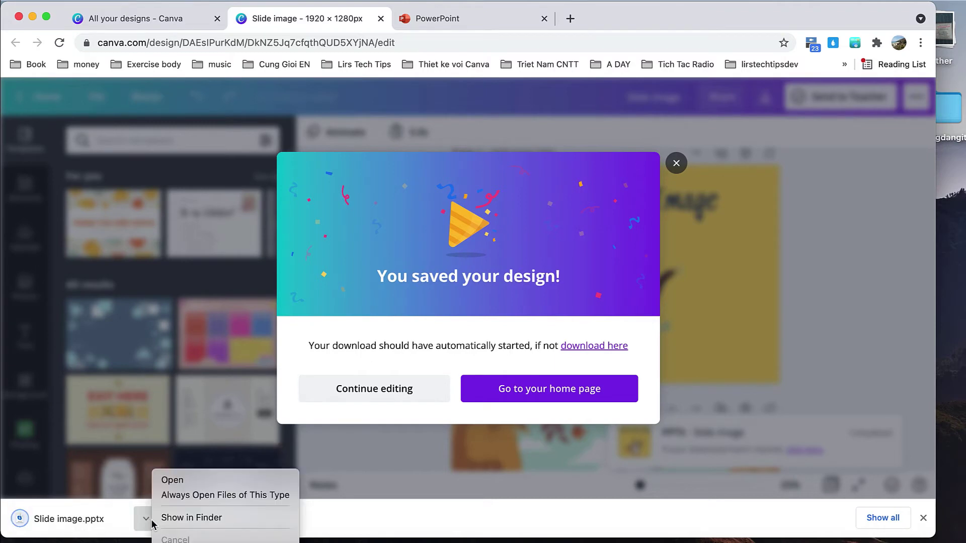
Reveal Slide image.pptx in Downloads and preview its slides through to the flamingo slide
click(199, 519)
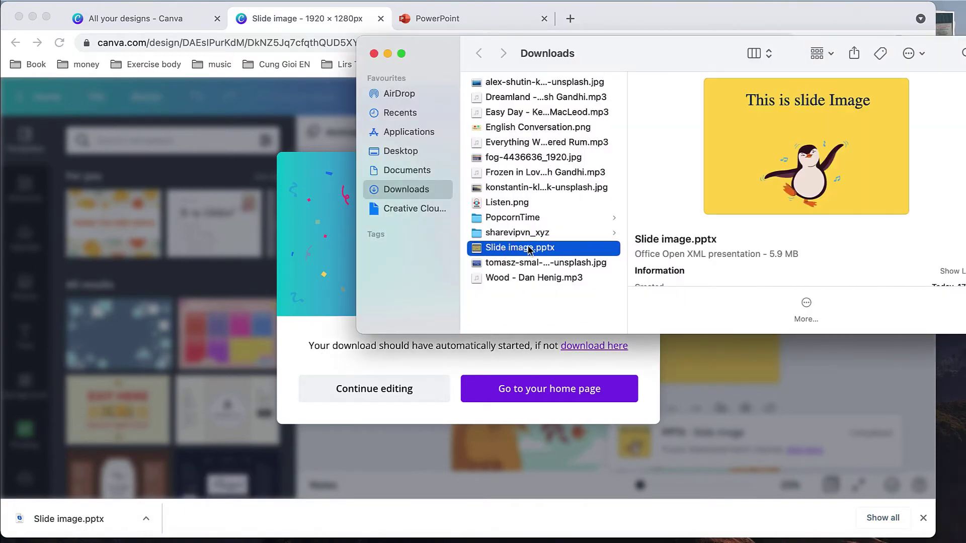
mouse_move(806, 146)
click(817, 194)
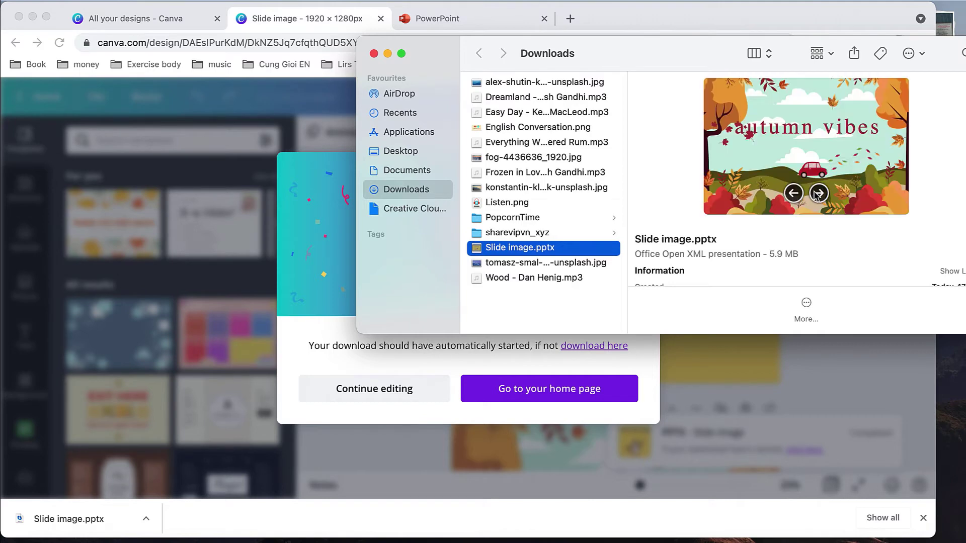
click(819, 195)
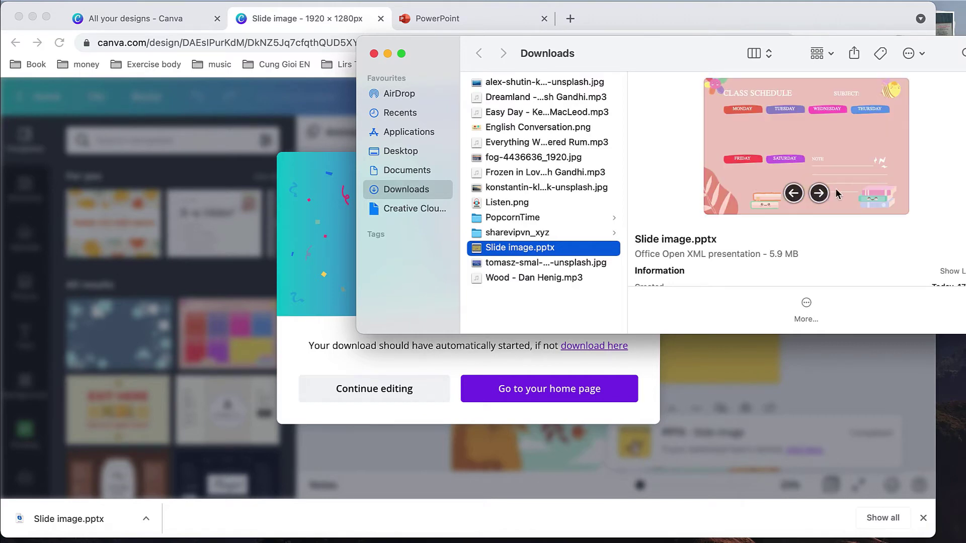
click(818, 196)
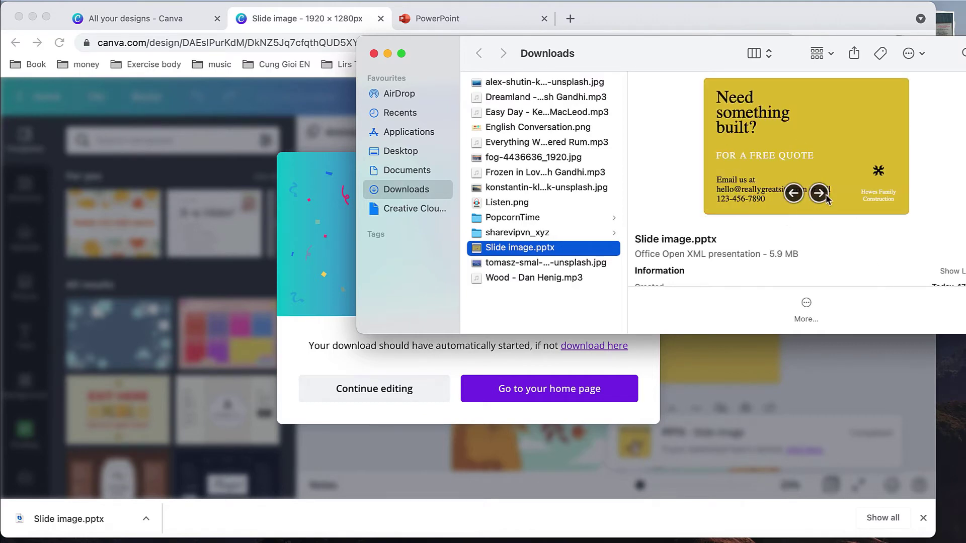
click(819, 193)
click(819, 193)
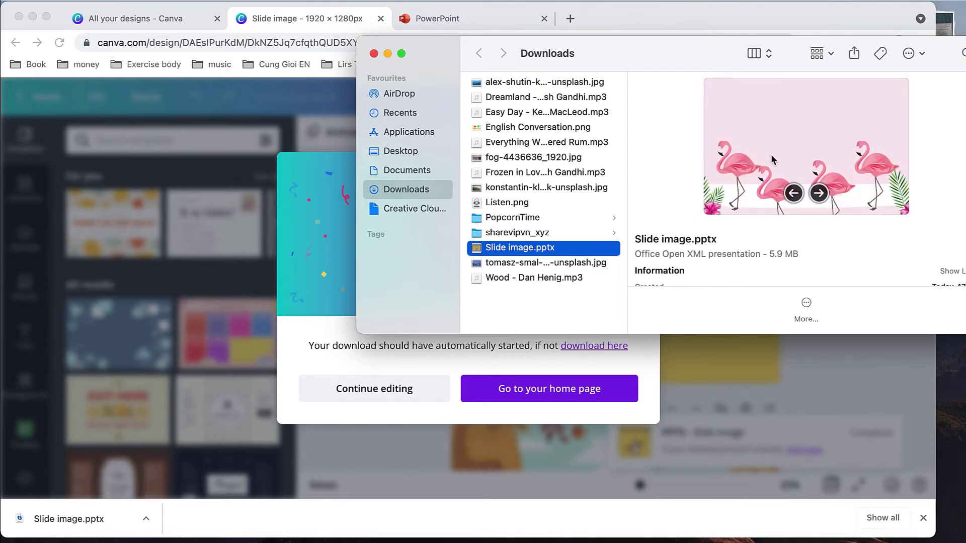
click(425, 21)
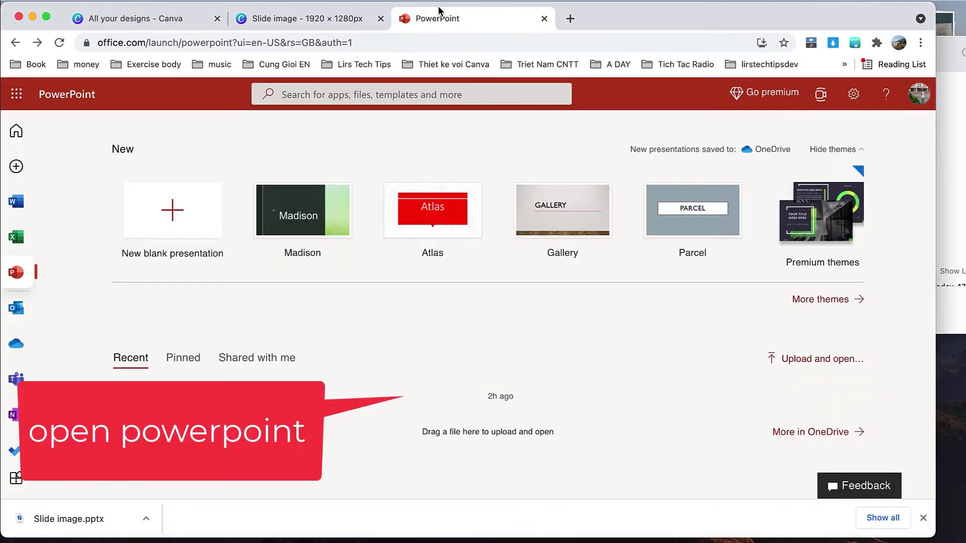
Upload Slide image.pptx from Downloads to OneDrive and open it in PowerPoint Online
click(797, 364)
click(349, 321)
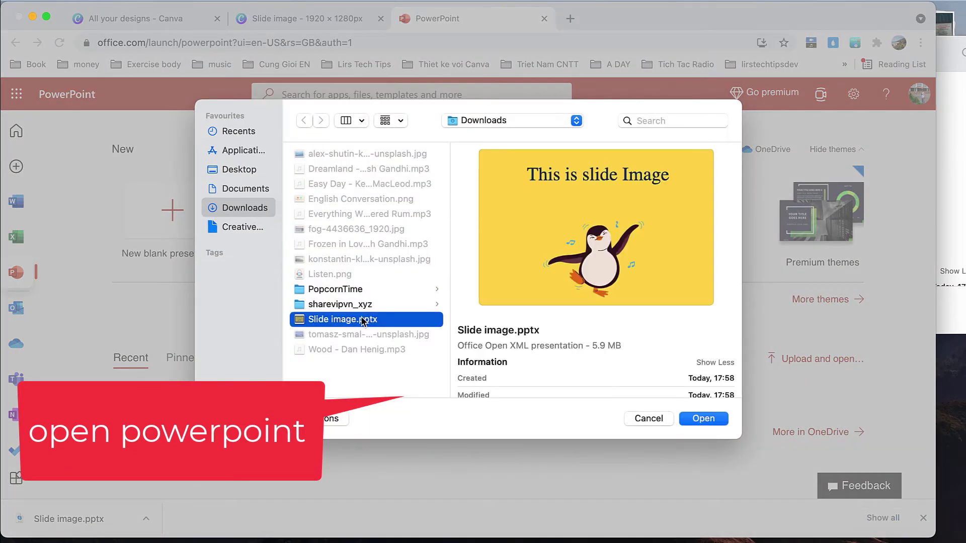
click(694, 417)
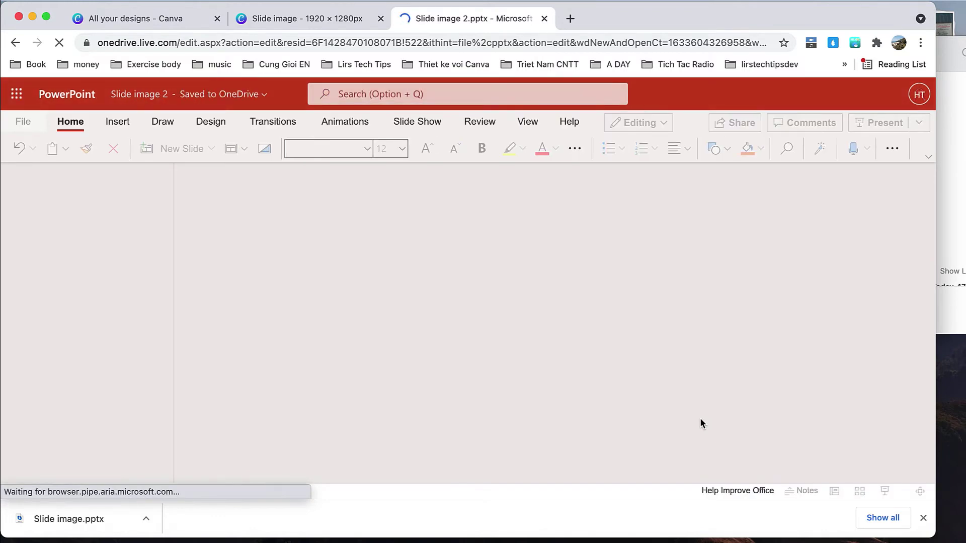
Replace slide 1's title with 'you can edit text, edit image'
click(923, 518)
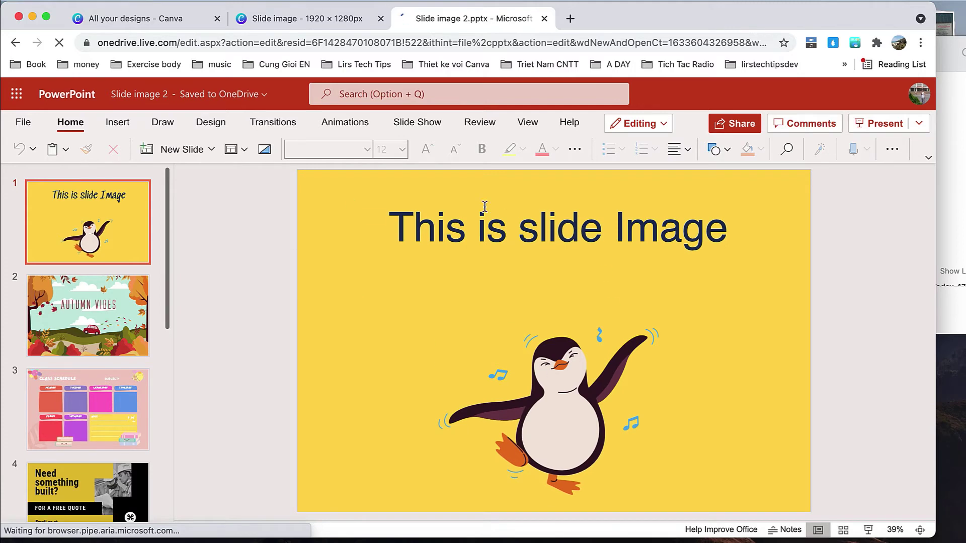
triple_click(557, 228)
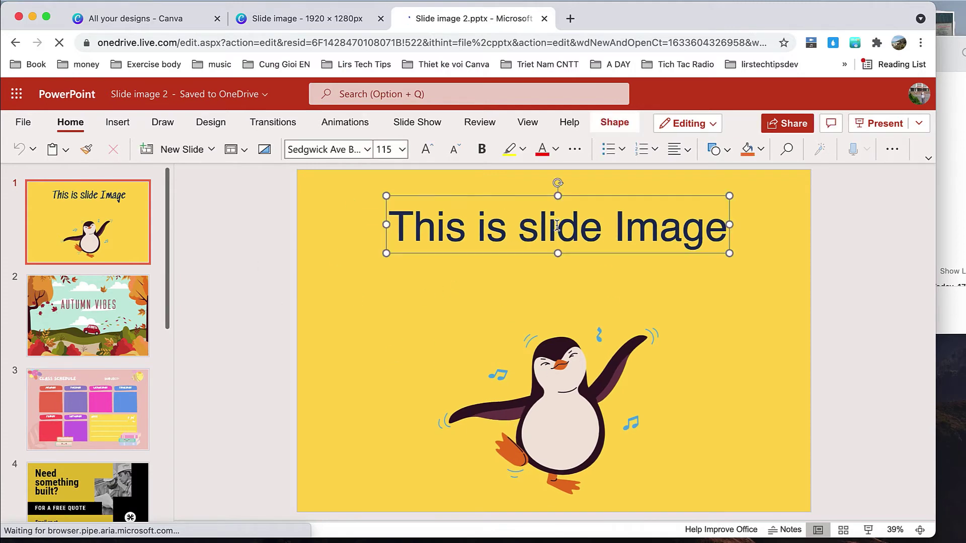
key(BackSpace)
text(you)
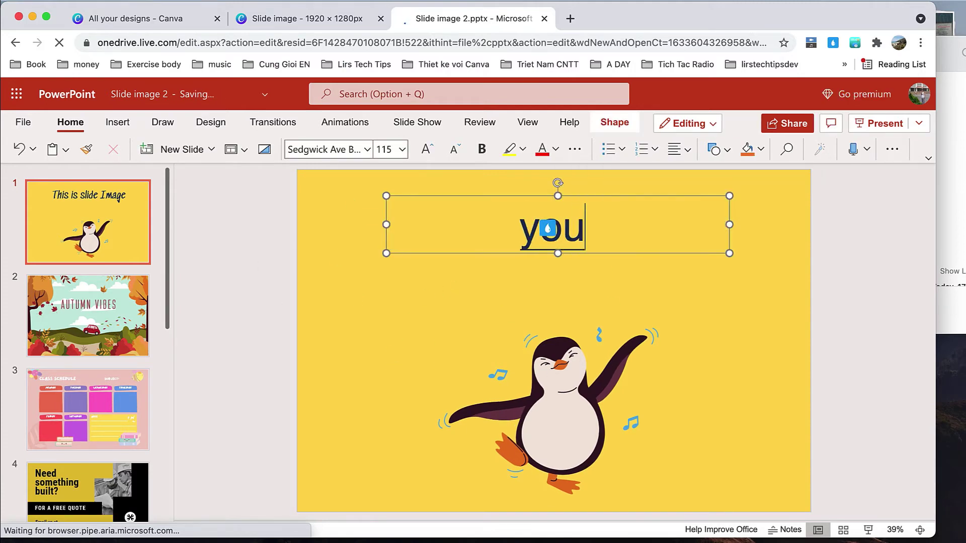
text( can edit tex)
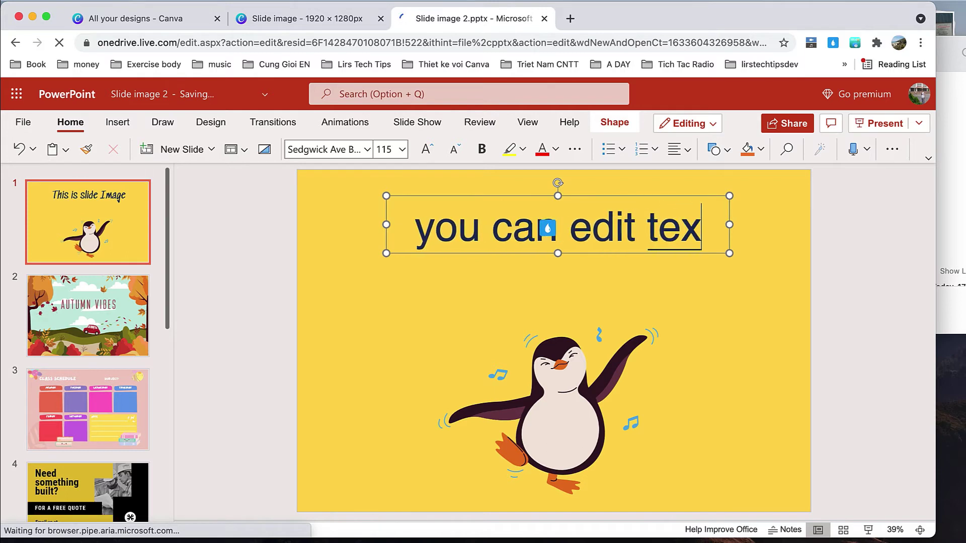
text(t, e)
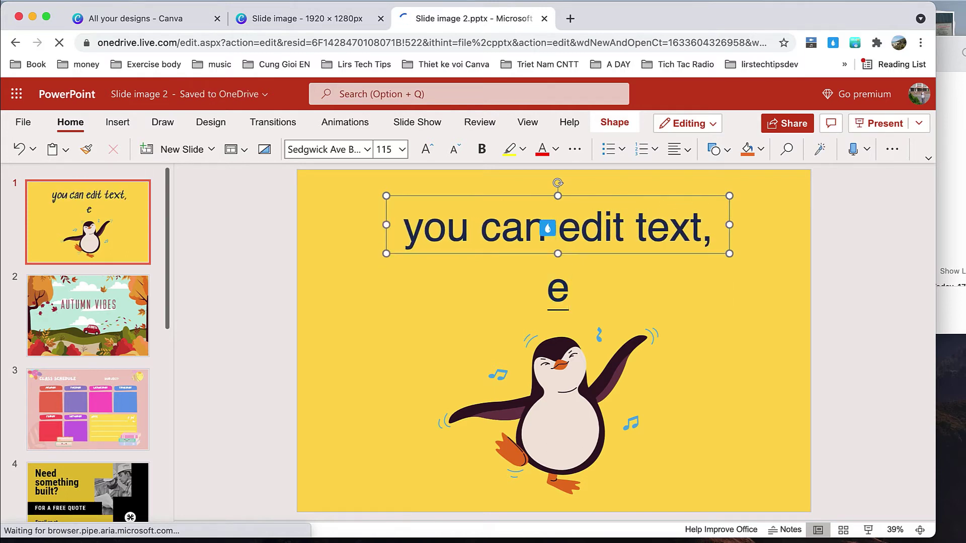
text(dit image)
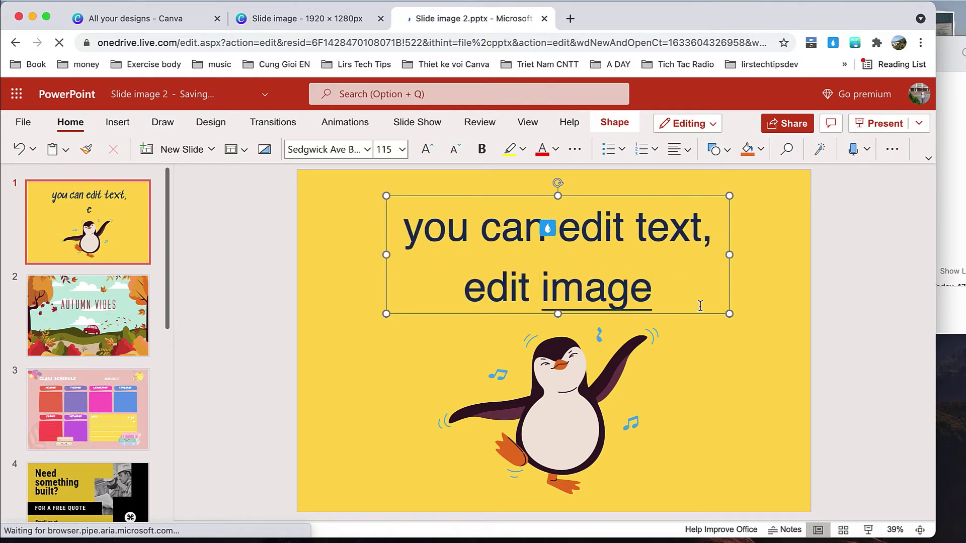
click(720, 350)
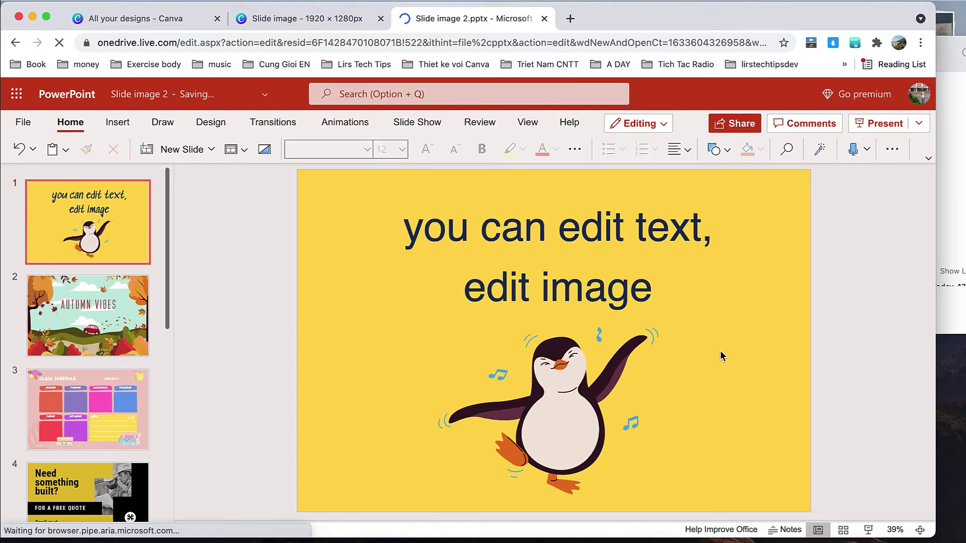
Check the title's font name and font size
click(470, 242)
key(ctrl+a)
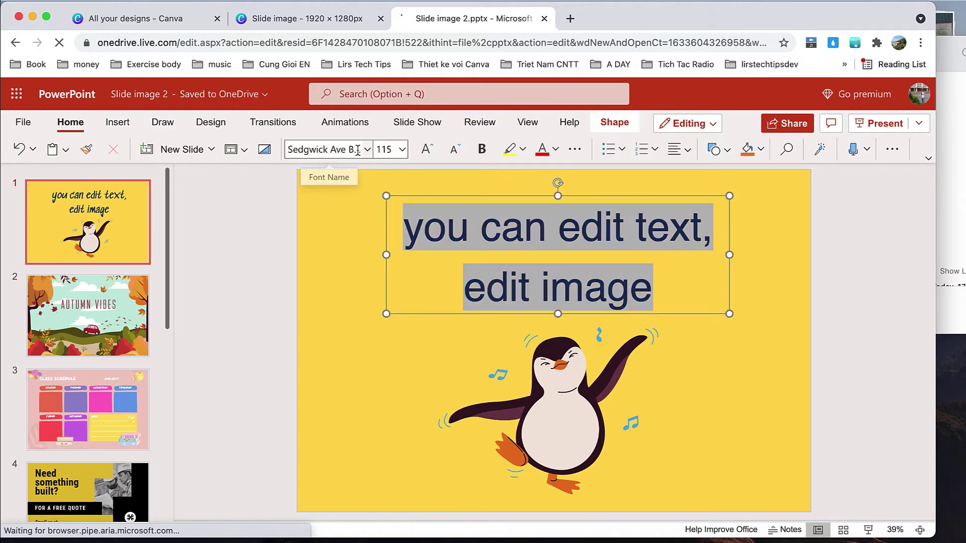
click(363, 150)
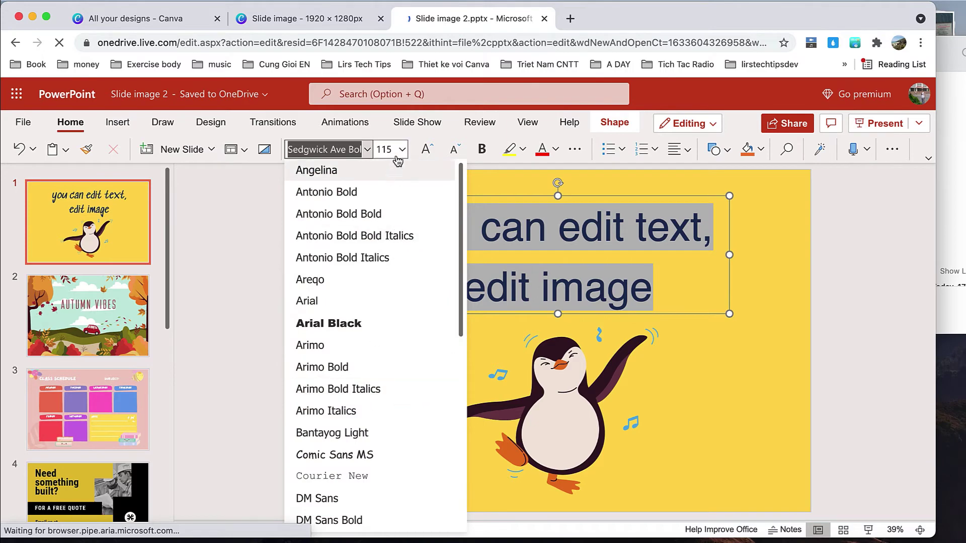
click(385, 149)
click(347, 285)
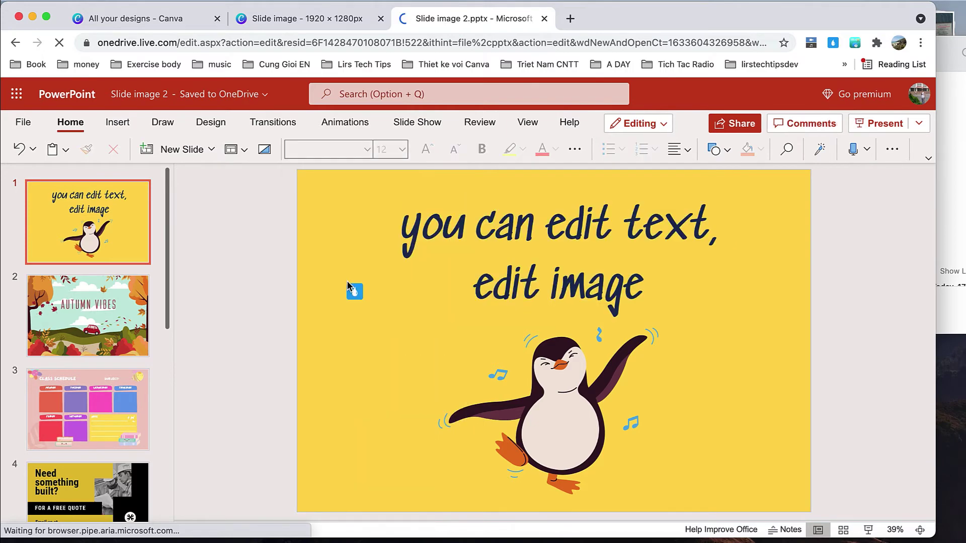
Nudge the penguin illustration up-left, then view slide 2, Autumn Vibes
click(548, 359)
drag(550, 377, 550, 384)
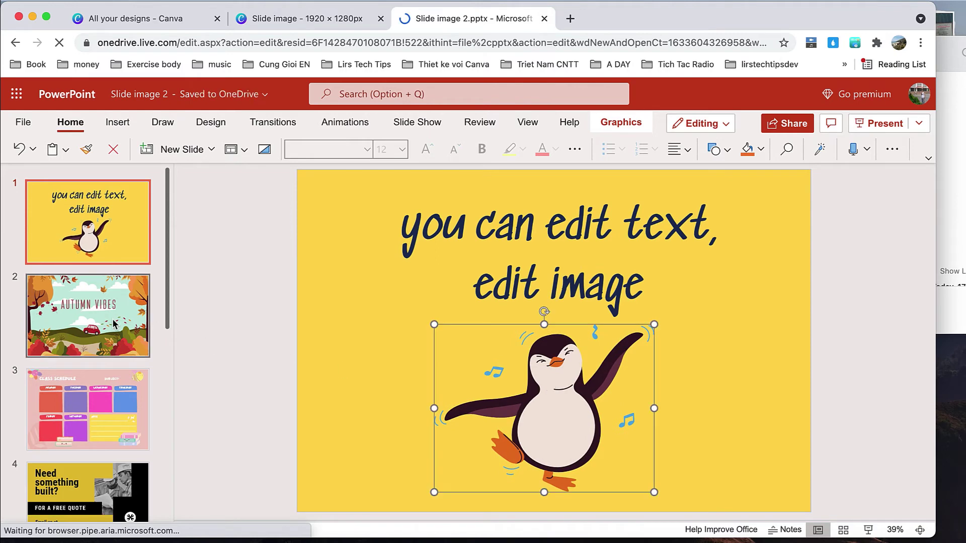
click(88, 316)
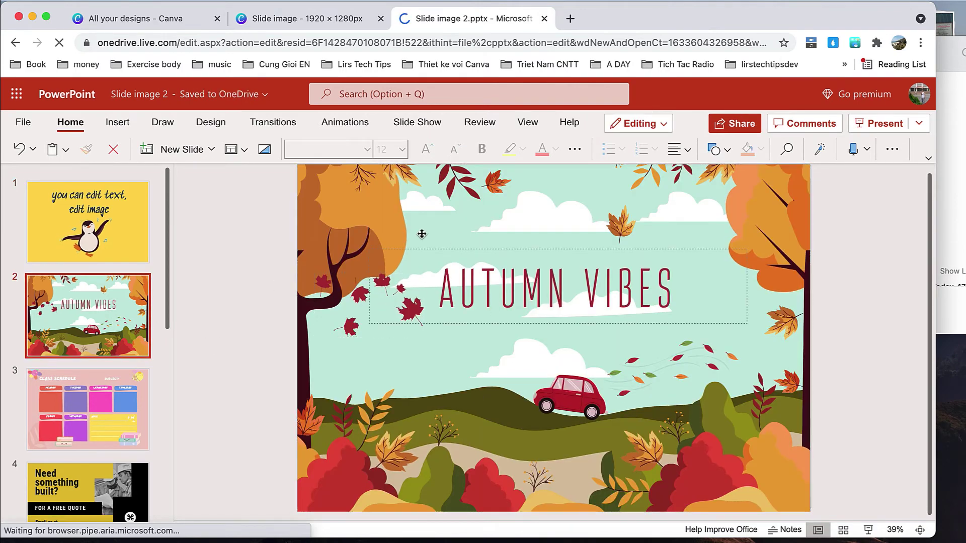
Select the Autumn Vibes title and slide 3's flower, leaf and bee graphics to confirm they're separate
click(586, 285)
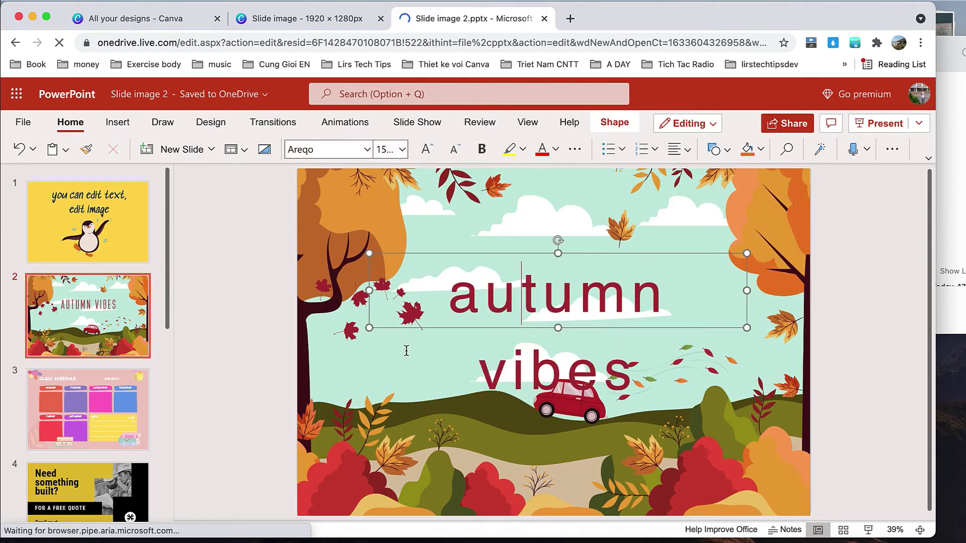
click(257, 330)
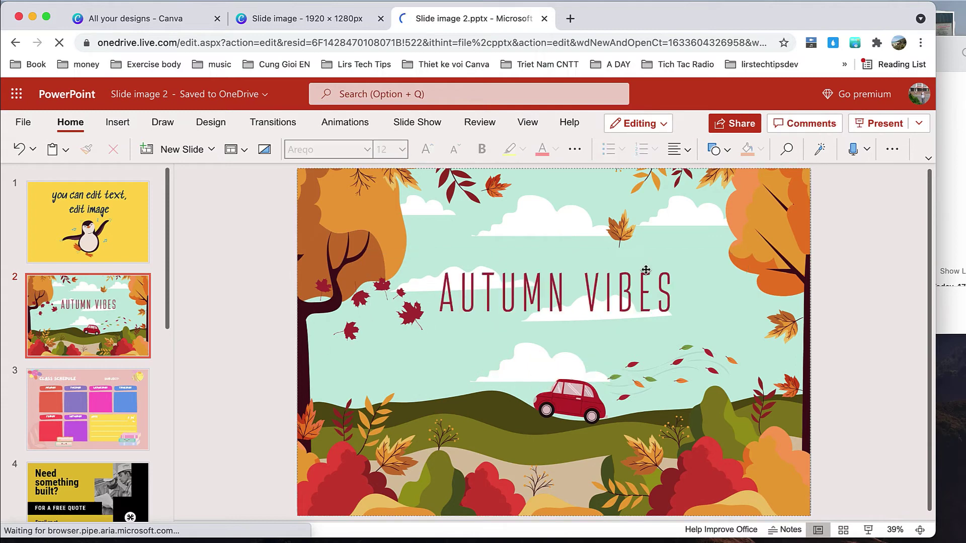
click(107, 420)
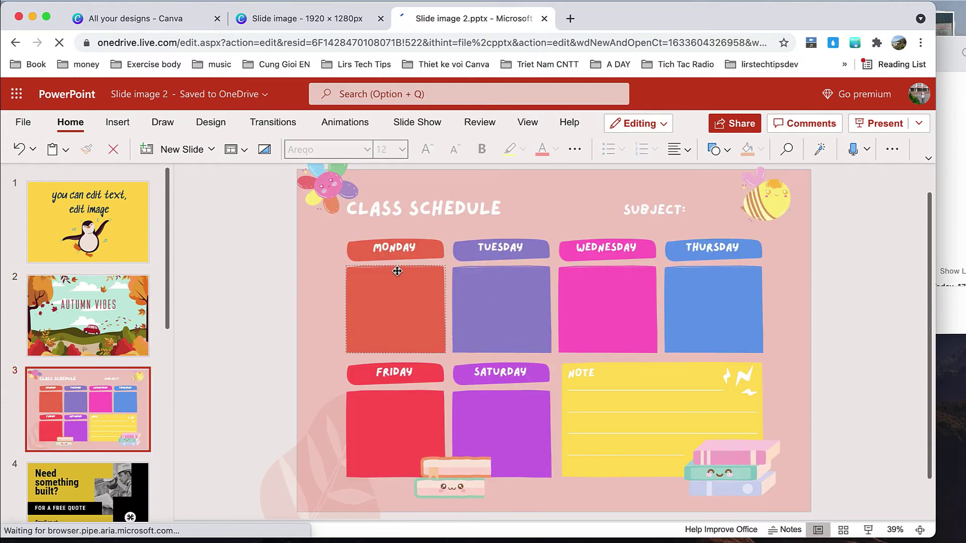
scroll(397, 271, down, 2)
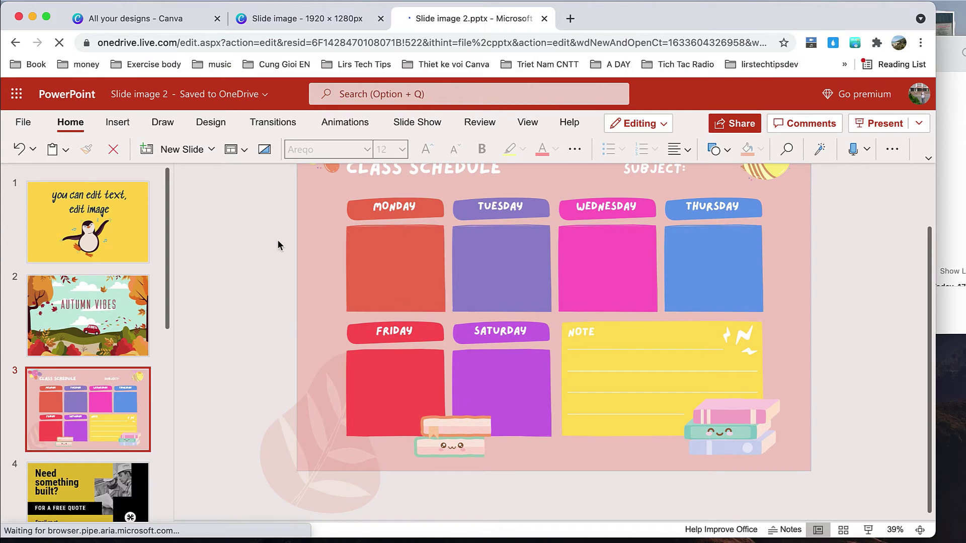
scroll(277, 245, up, 3)
click(329, 211)
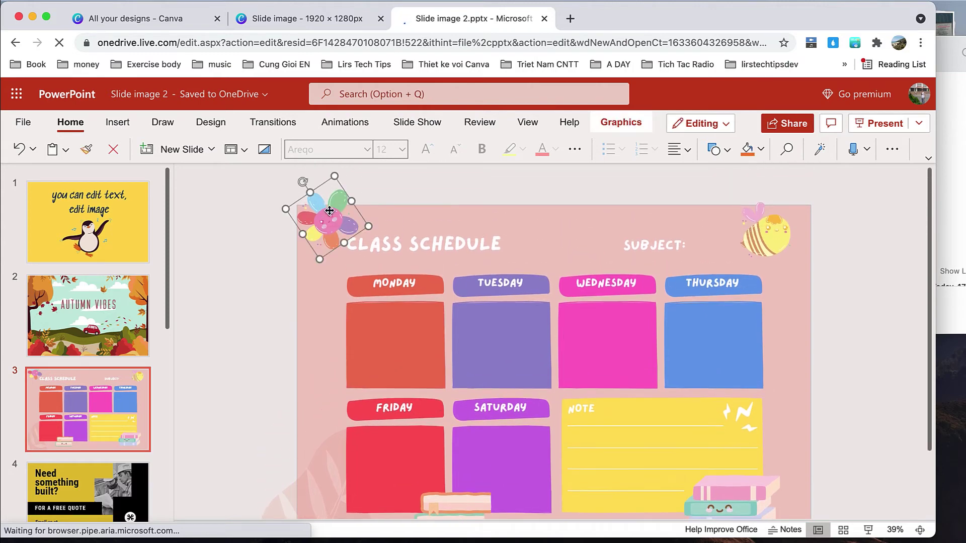
scroll(301, 295, down, 3)
click(293, 433)
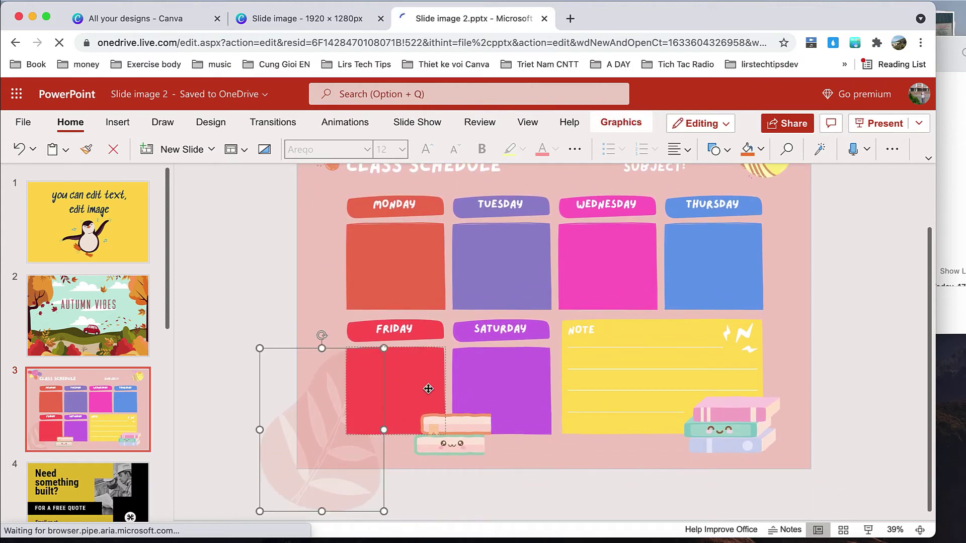
scroll(651, 372, up, 3)
click(757, 215)
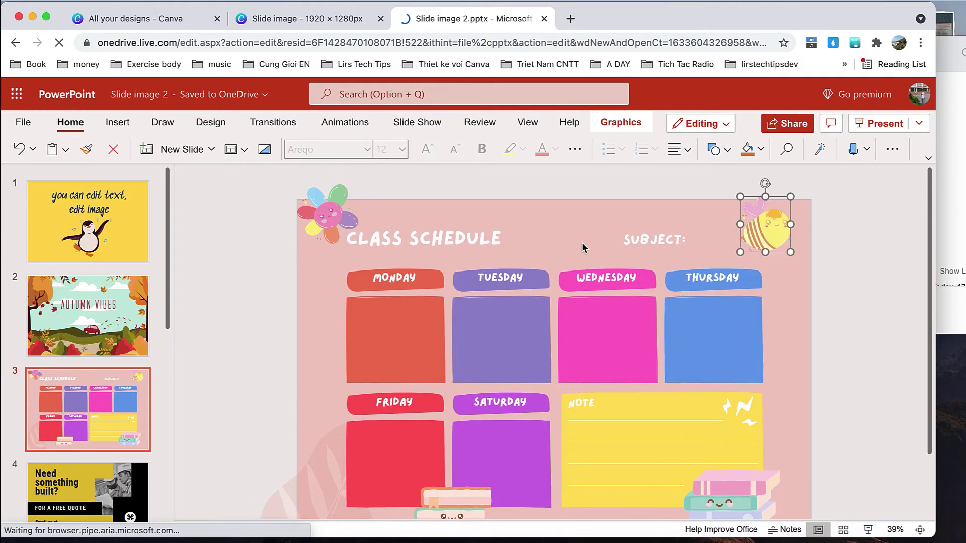
On slide 4, select the worker photo group and black shape to check editability
click(280, 304)
scroll(88, 352, down, 2)
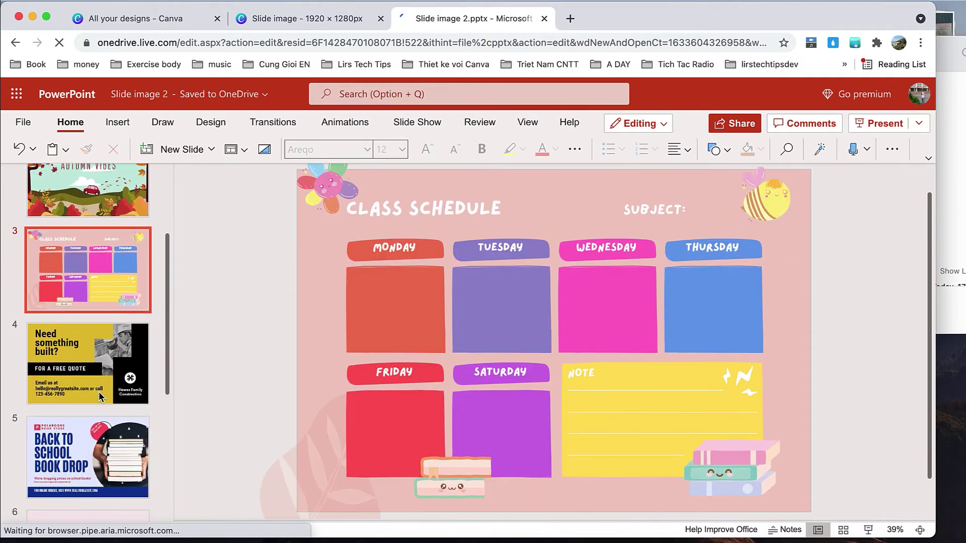
click(104, 358)
scroll(725, 327, up, 2)
click(744, 349)
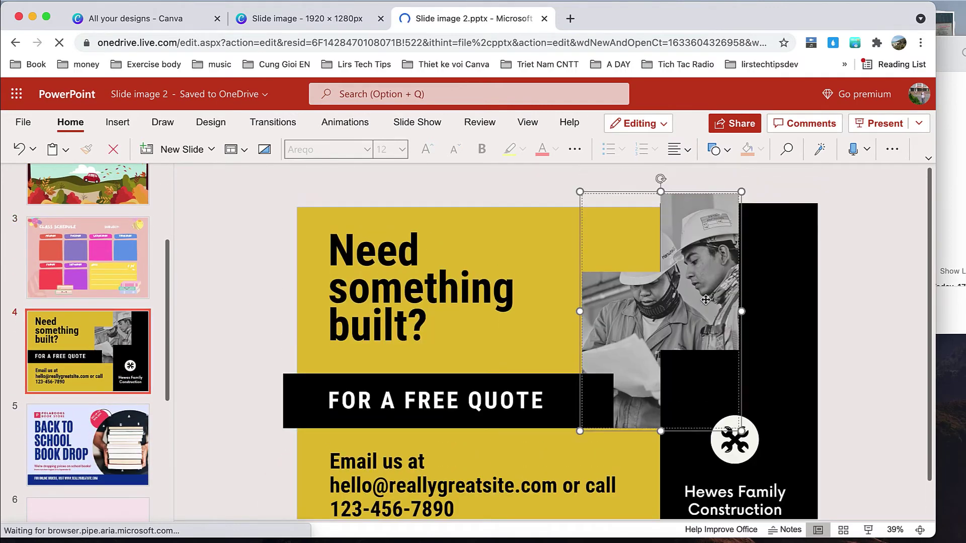
click(747, 349)
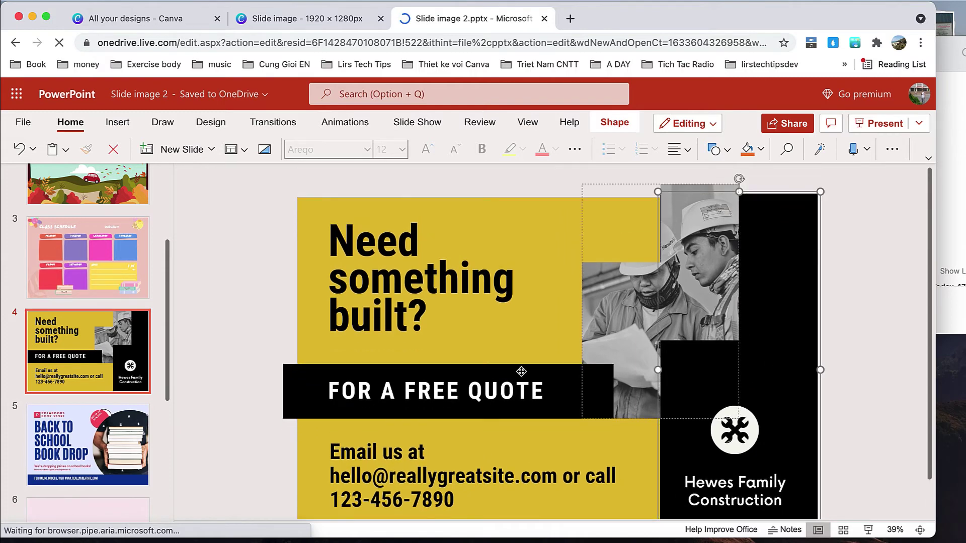
click(294, 304)
Zoom the editor to 33% and move past the Back to School slide
scroll(295, 304, down, 1)
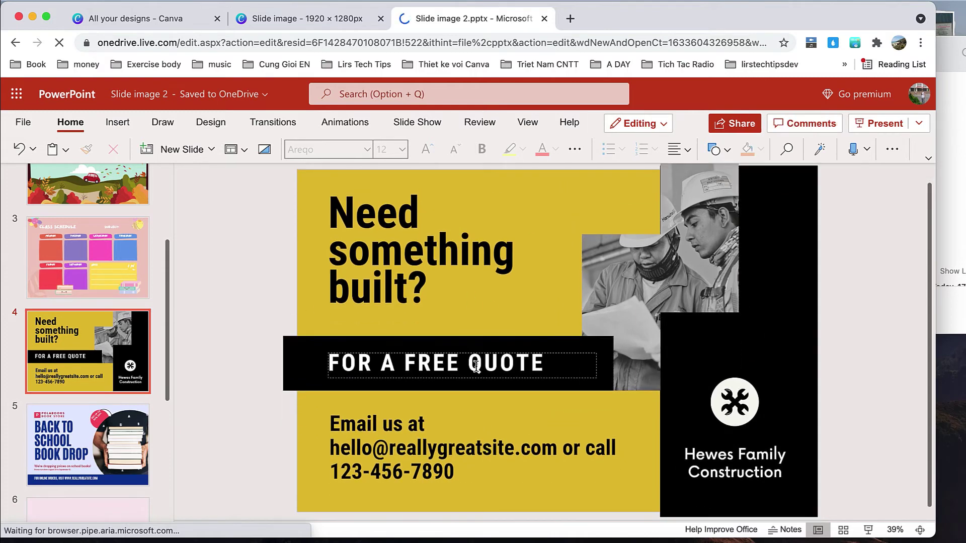
click(895, 530)
click(419, 382)
click(442, 414)
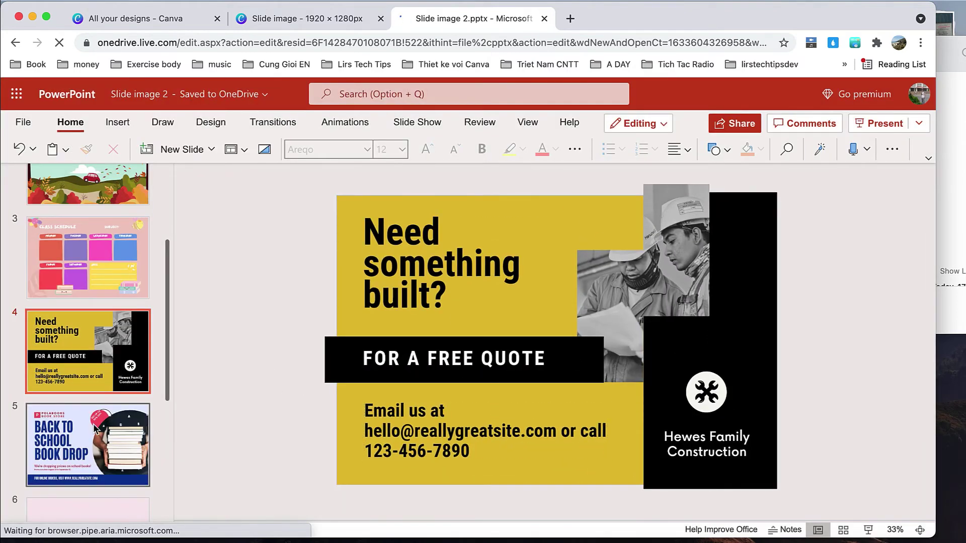
scroll(92, 424, down, 2)
click(66, 361)
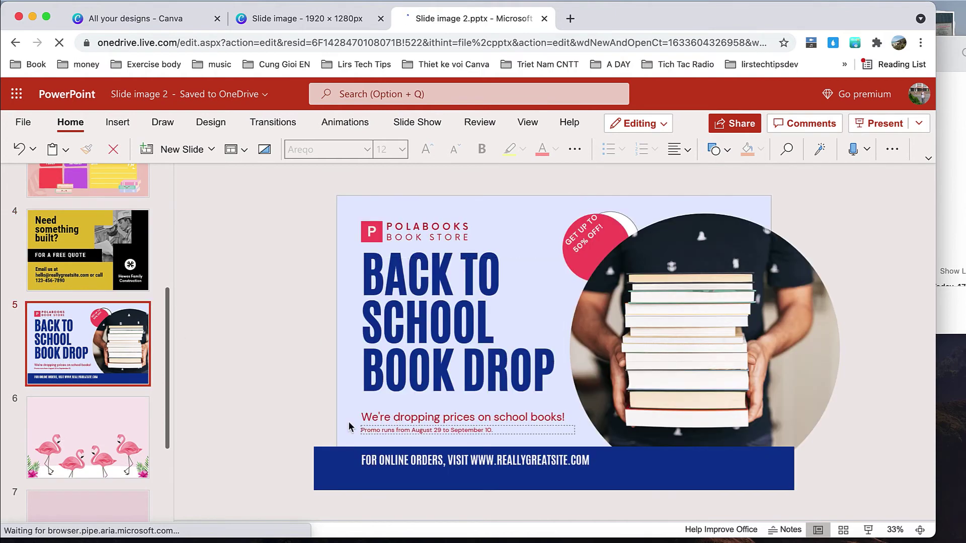
scroll(121, 449, down, 3)
Select flamingos individually on slide 6 to confirm each is a separate image
click(96, 315)
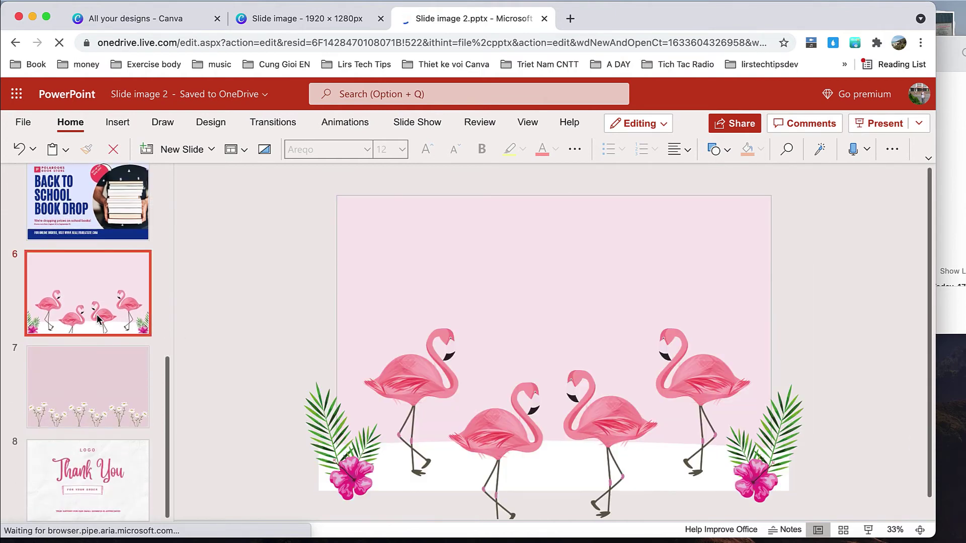
click(535, 385)
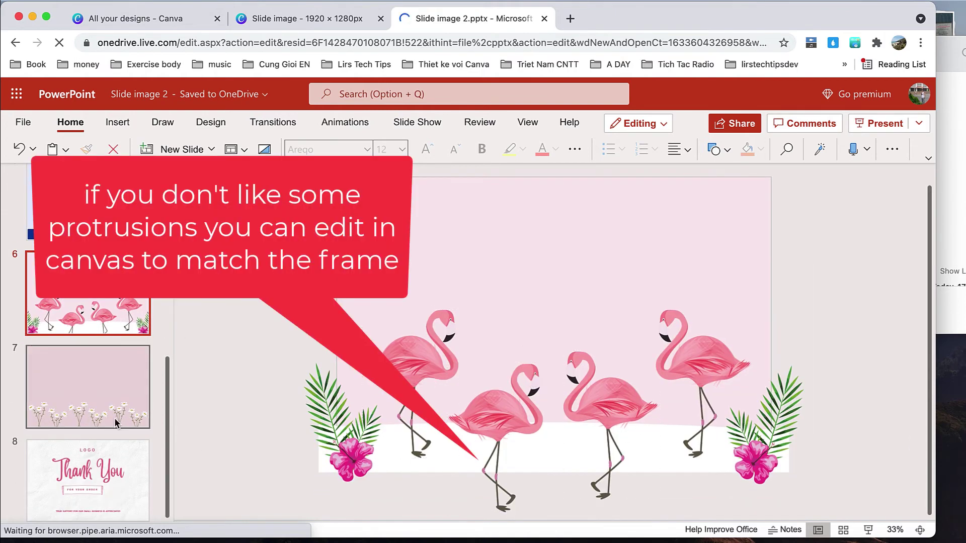
click(602, 465)
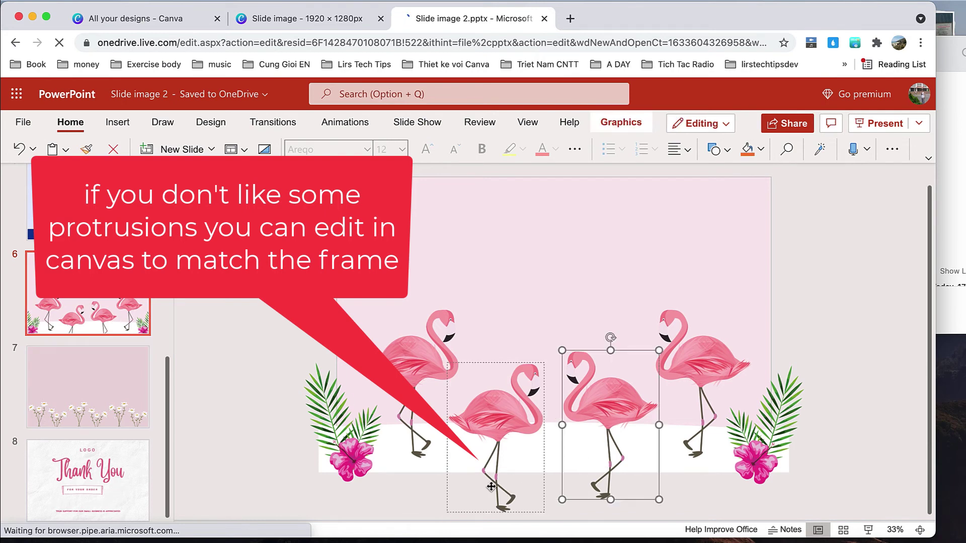
click(297, 19)
Crop page 6's third flamingo in Canva so its legs end at the page's bottom edge
click(676, 185)
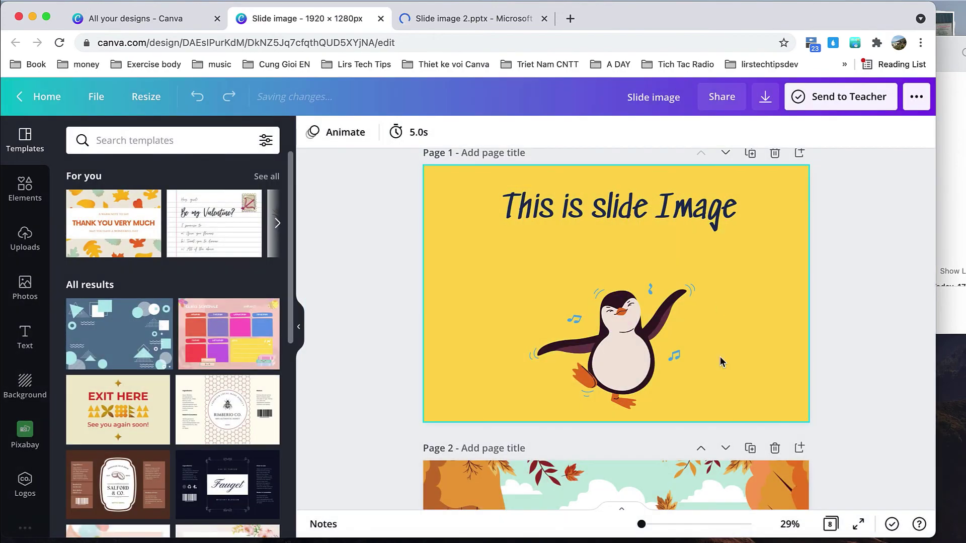
scroll(720, 356, down, 5)
scroll(719, 356, down, 5)
scroll(719, 357, down, 5)
scroll(720, 356, down, 7)
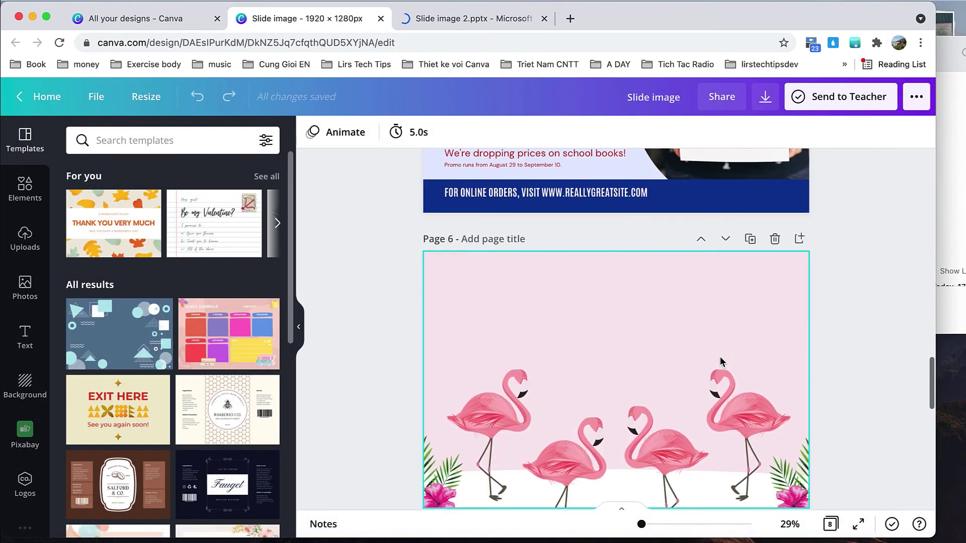
scroll(562, 354, down, 3)
click(562, 355)
click(663, 305)
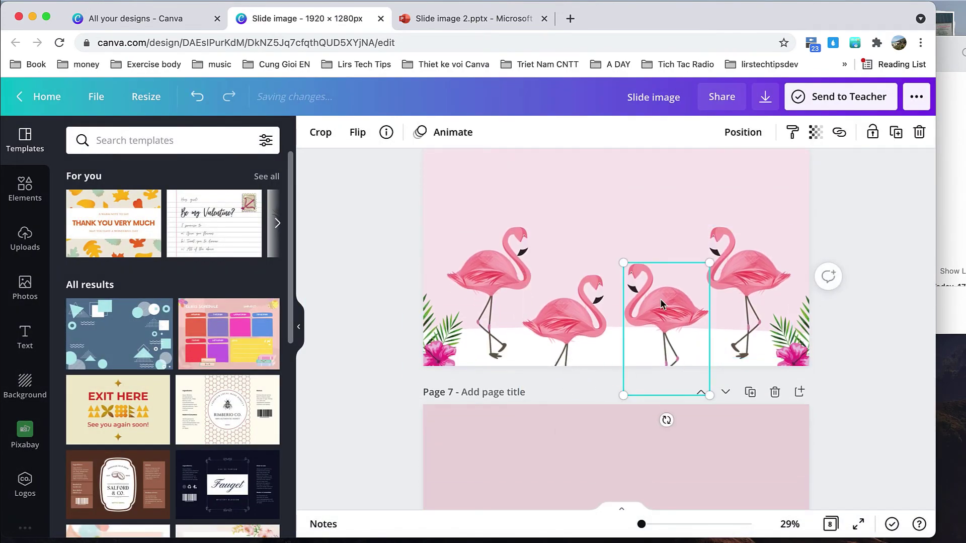
click(320, 133)
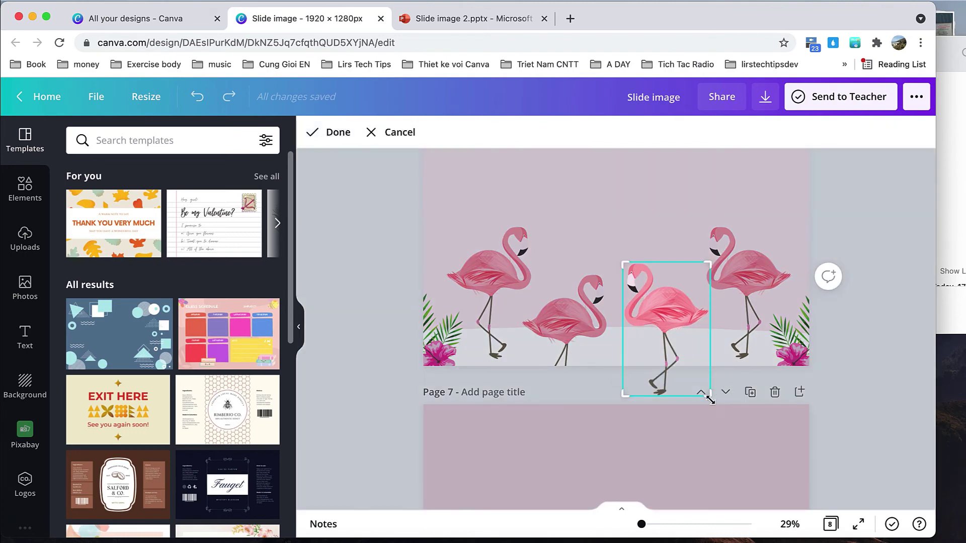
drag(709, 399, 710, 367)
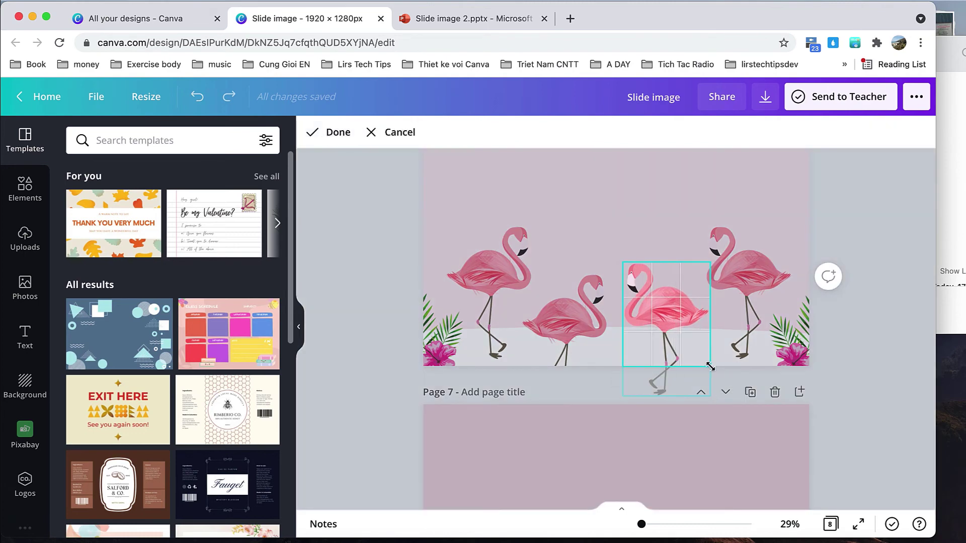
click(311, 133)
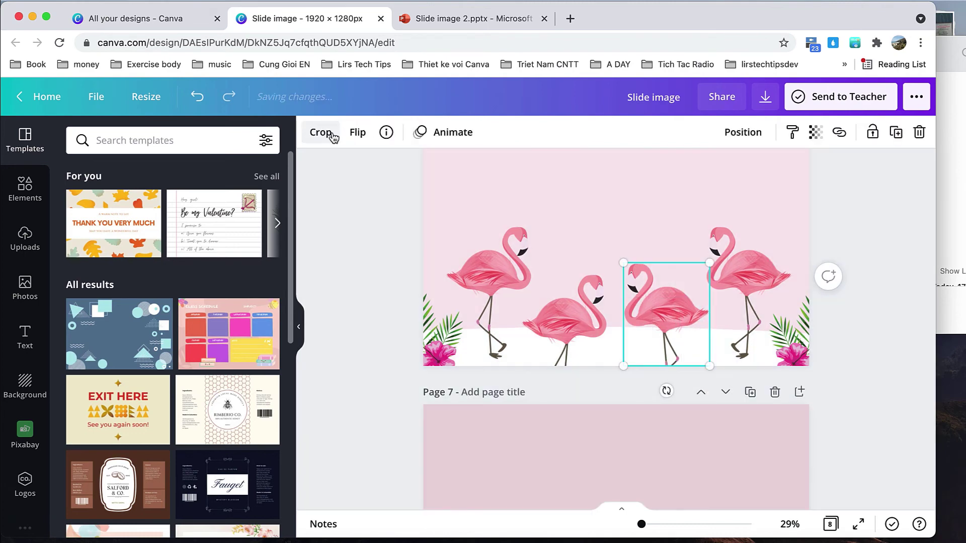
click(467, 18)
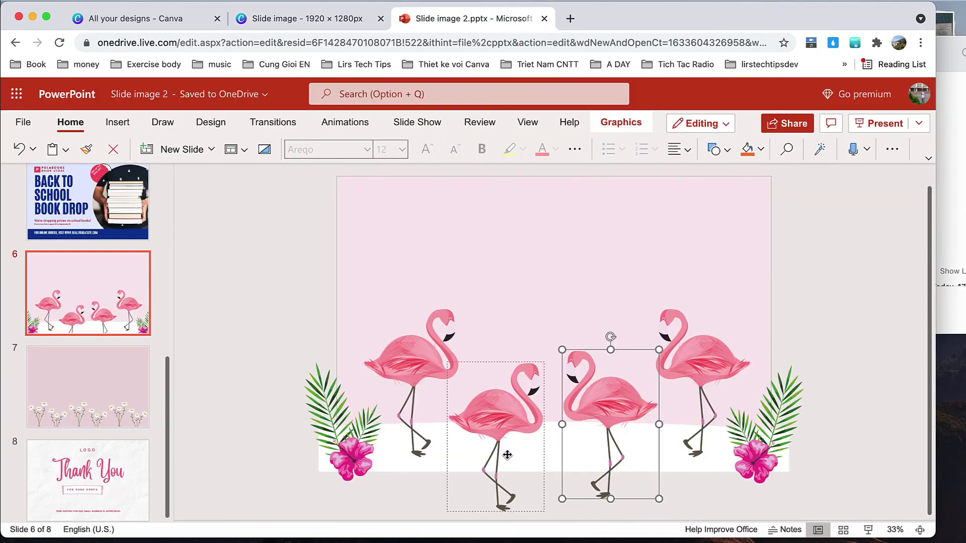
Select each daisy group on slide 7 to confirm they're separate images, then return to Canva
click(507, 455)
click(102, 364)
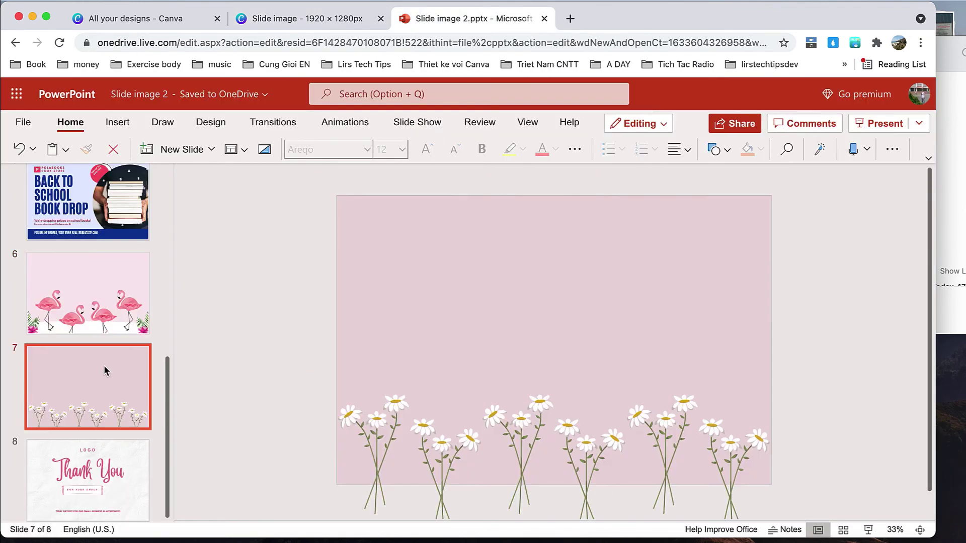
click(448, 504)
click(583, 459)
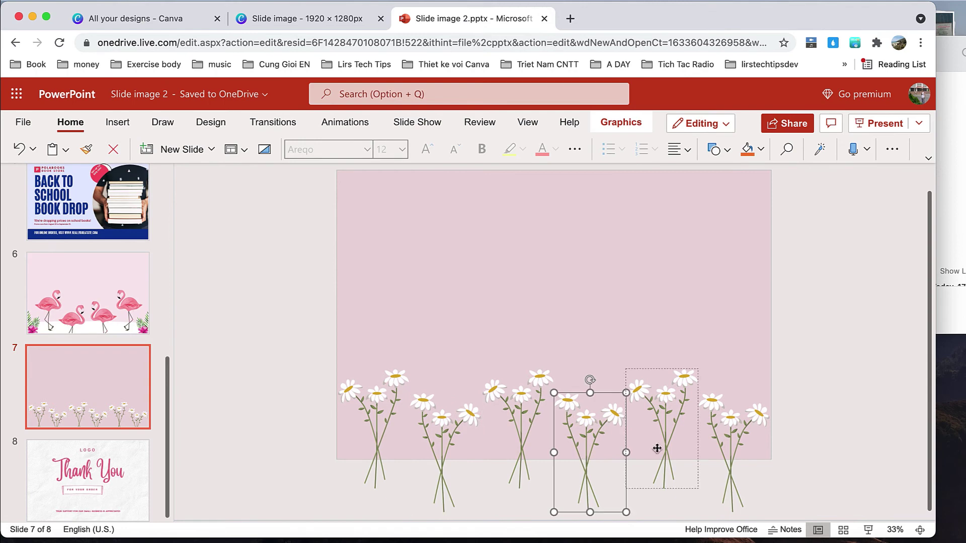
click(658, 448)
click(738, 448)
click(520, 448)
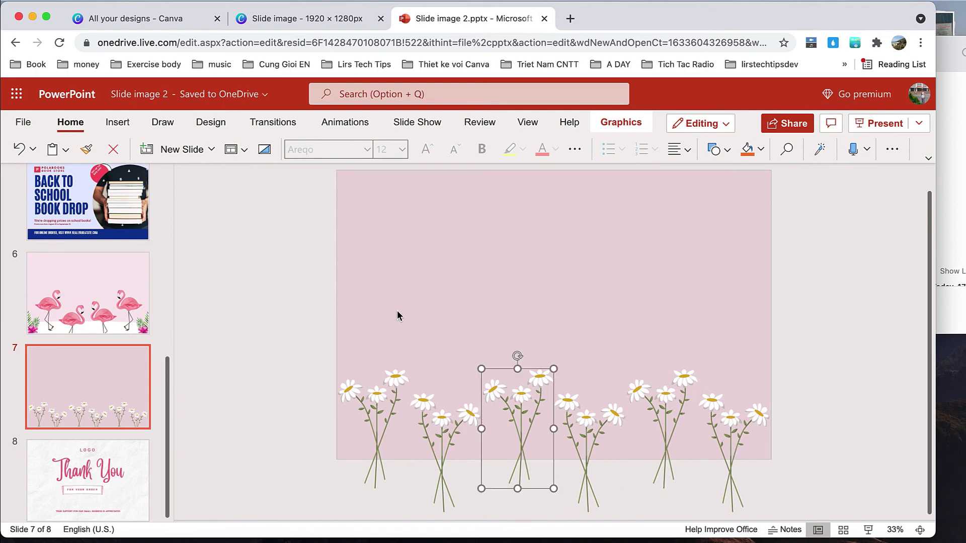
click(301, 19)
scroll(460, 272, down, 5)
Crop the third daisy bunch on page 7 so it ends at the page's bottom edge
scroll(459, 273, down, 2)
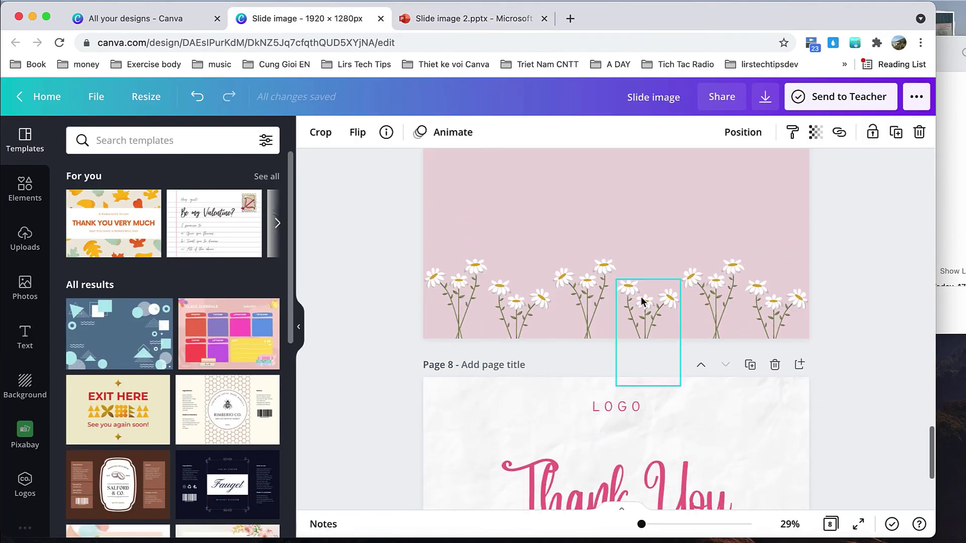
click(596, 329)
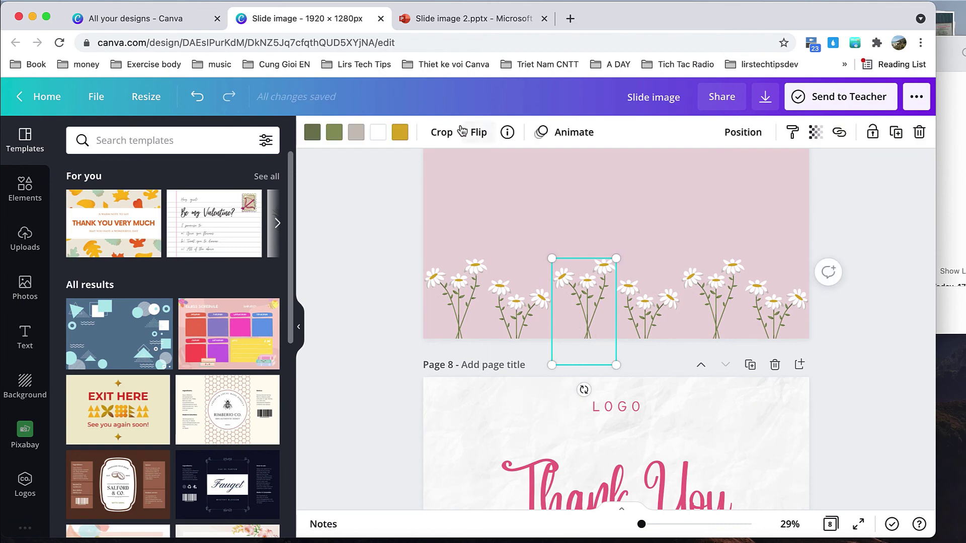
click(441, 132)
drag(615, 364, 614, 340)
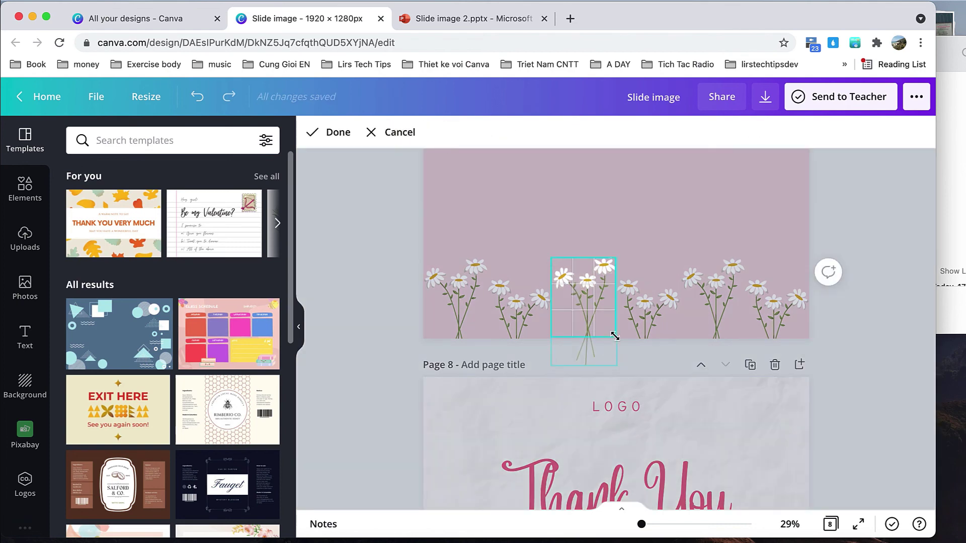
click(332, 132)
Scroll down to the Thank You page and select it
scroll(578, 318, down, 3)
scroll(514, 384, down, 2)
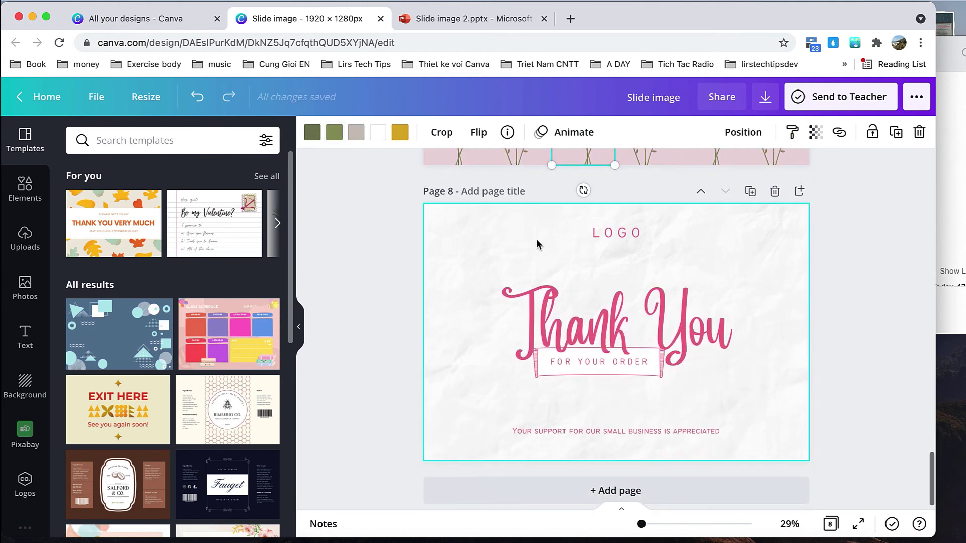
click(455, 248)
In PowerPoint, review the Thank You, penguin and Autumn Vibes slides, ending on Class Schedule
click(470, 18)
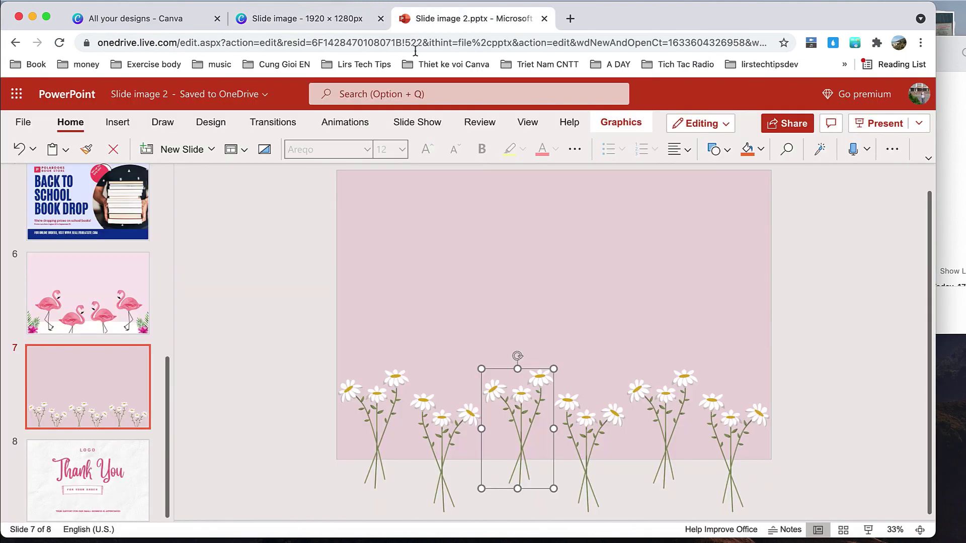
click(101, 472)
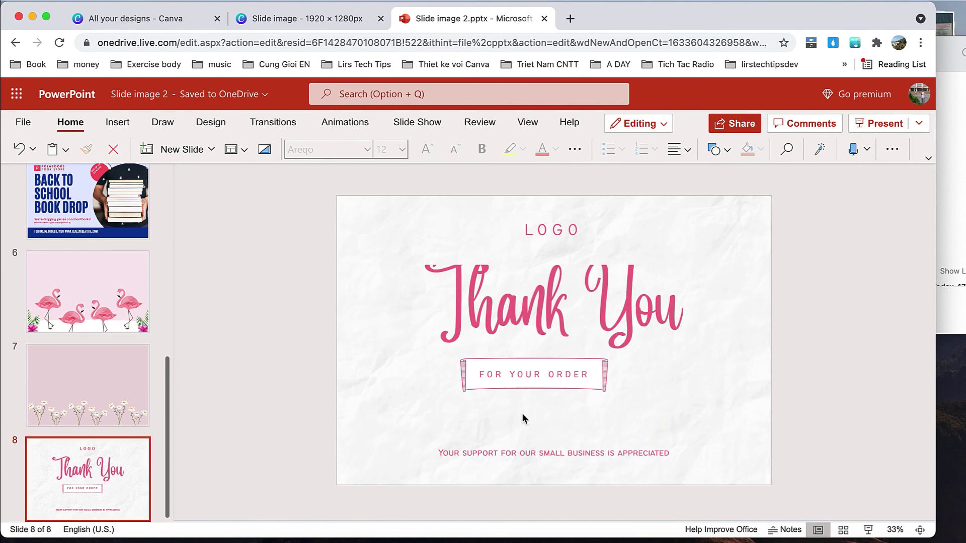
scroll(110, 341, up, 5)
scroll(111, 341, up, 5)
click(96, 232)
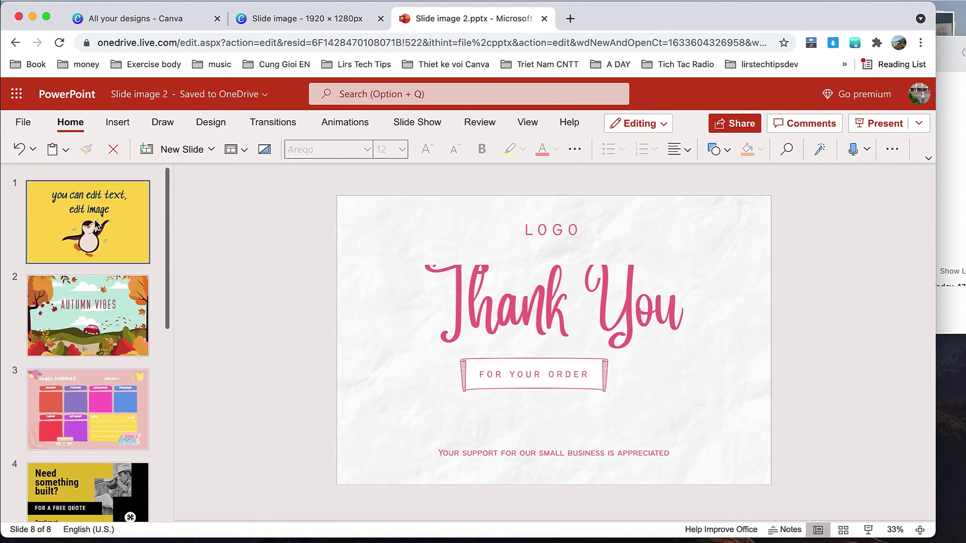
click(112, 325)
scroll(112, 325, down, 3)
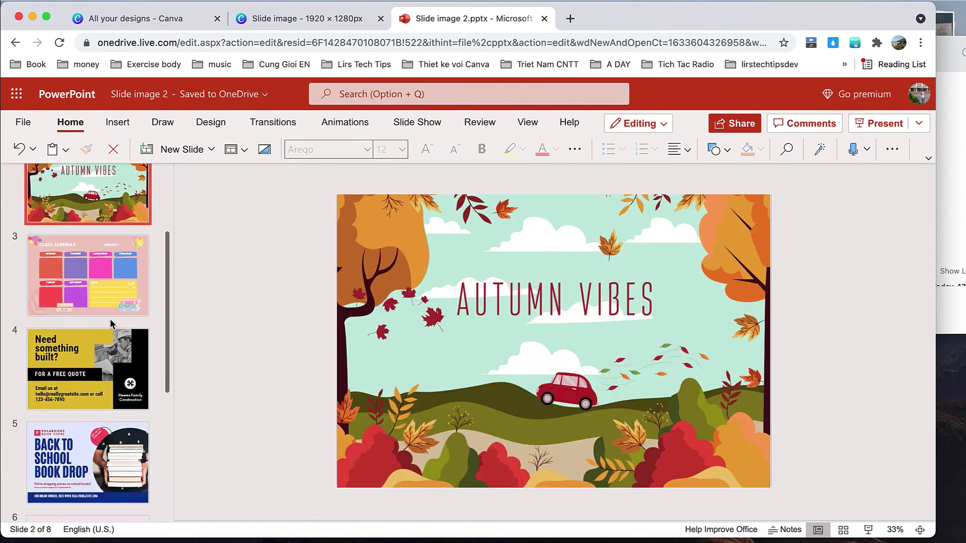
click(103, 269)
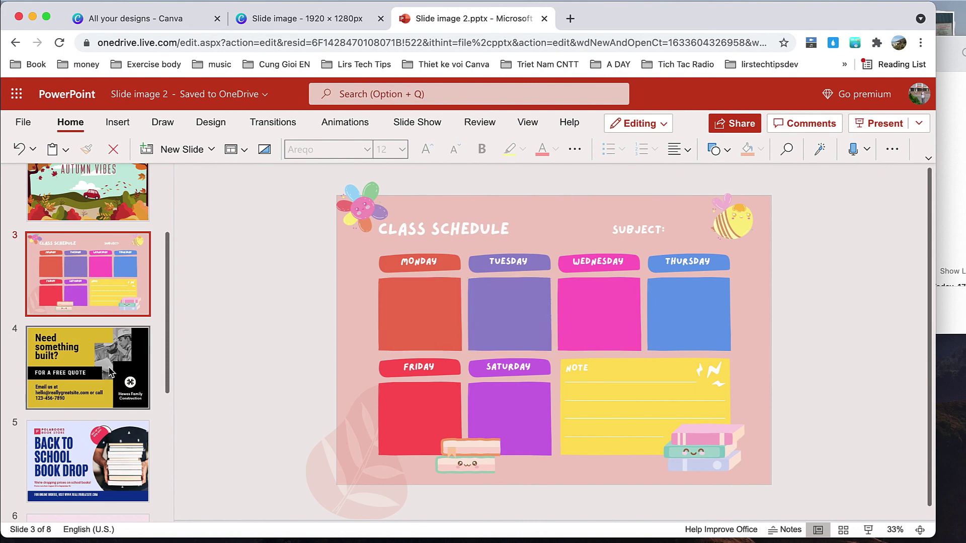